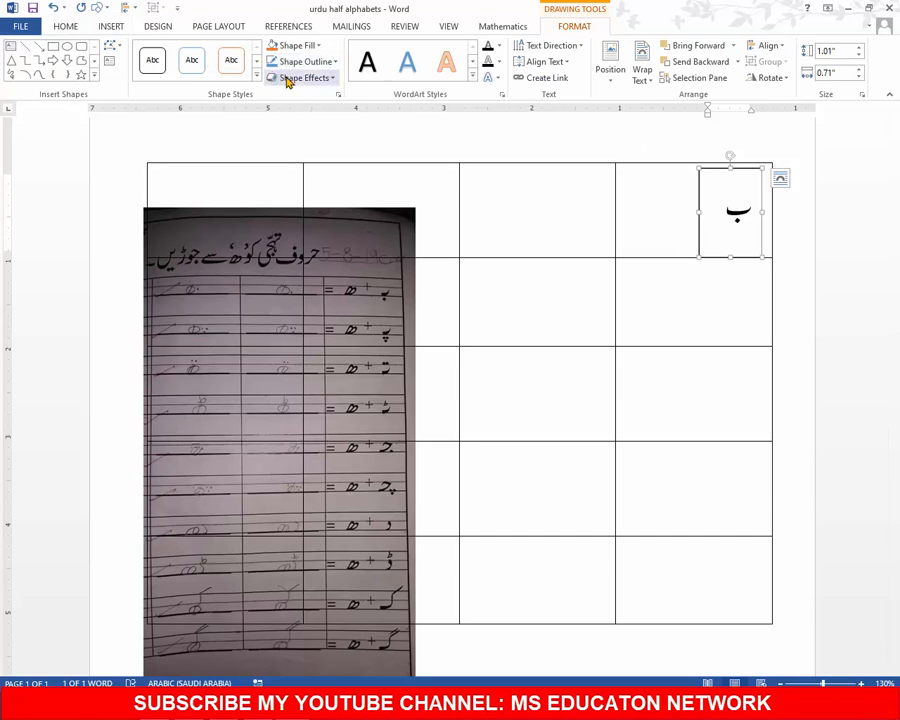
Remove the outline from the text box holding ب in the table's top-right cell
left_click(311, 66)
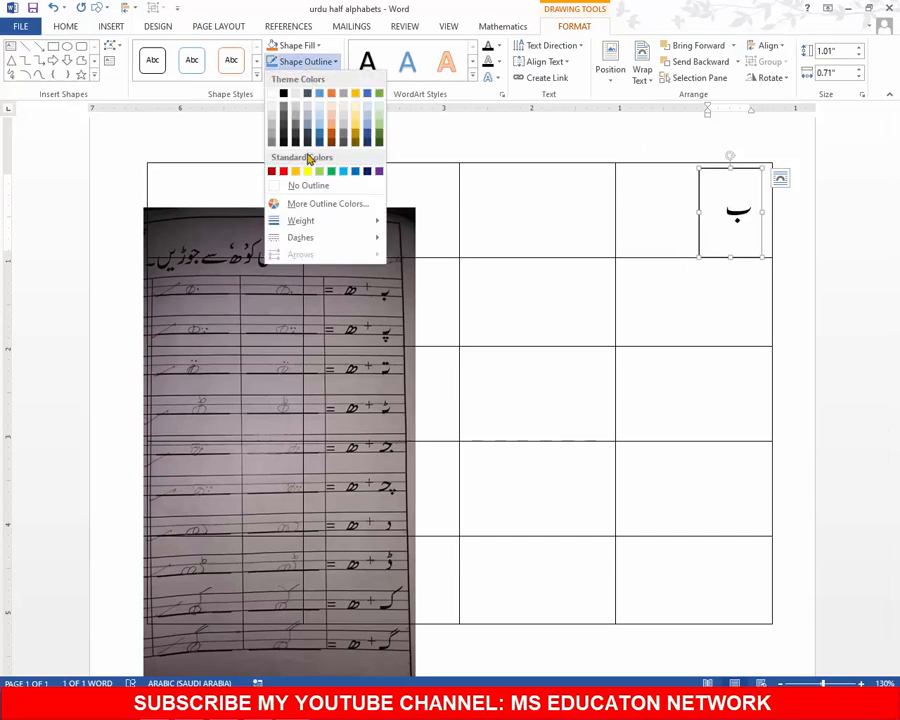
left_click(313, 186)
left_click(735, 293)
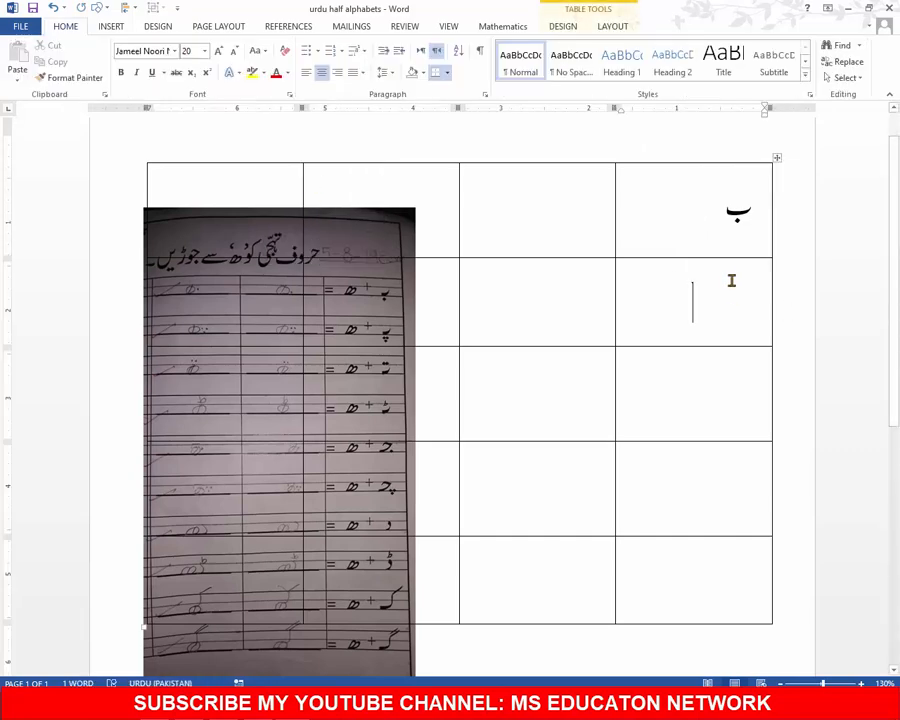
Duplicate the ب text box within its cell and replace the copy's letter with ھ
left_click(730, 250)
left_click_drag(700, 236, 640, 228)
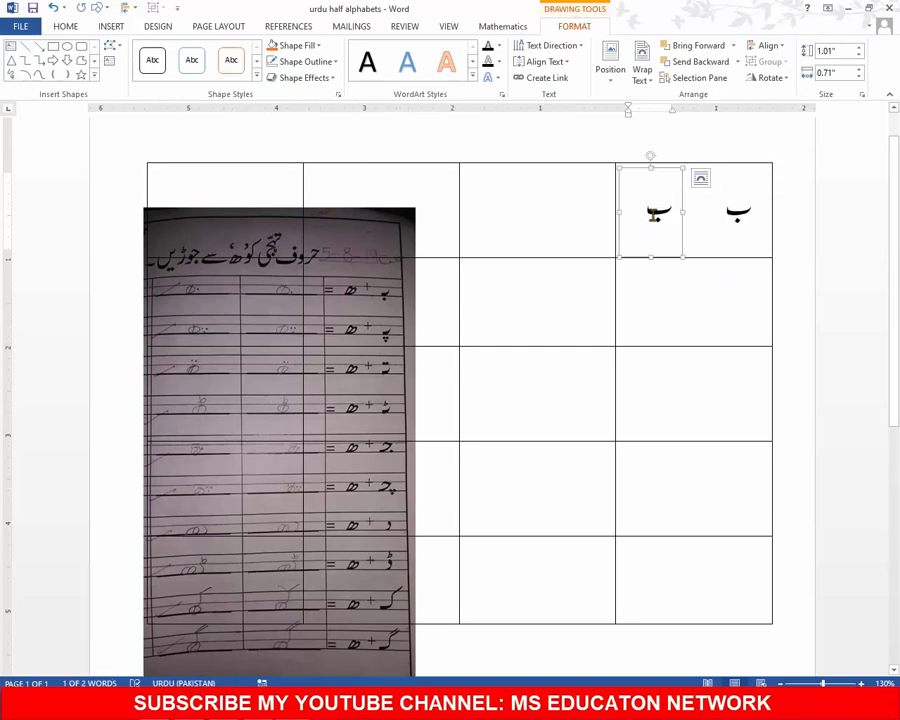
double_click(658, 214)
type("ھ")
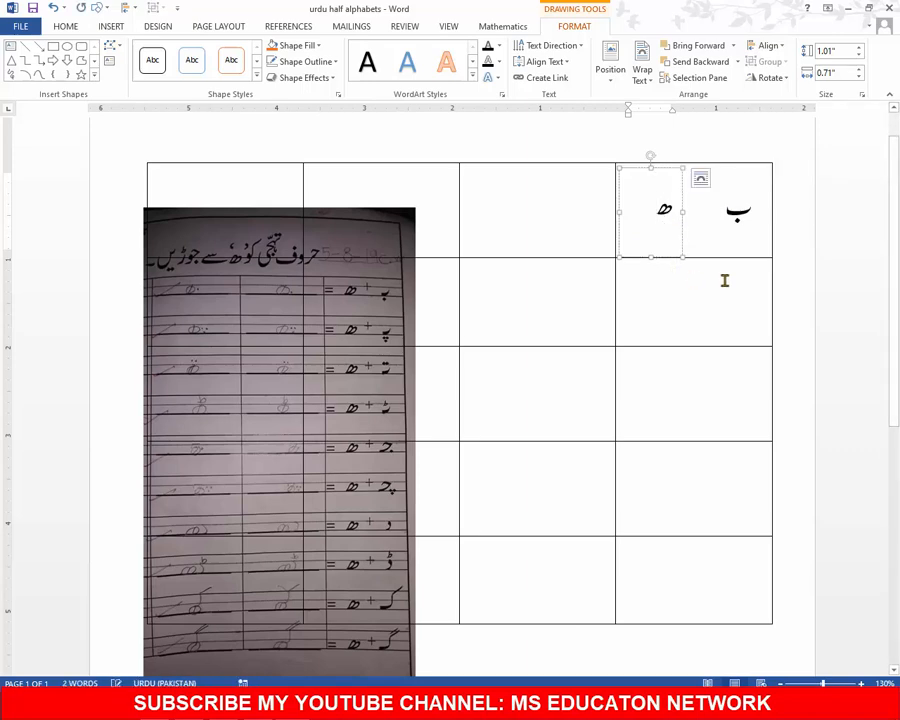
left_click(725, 281)
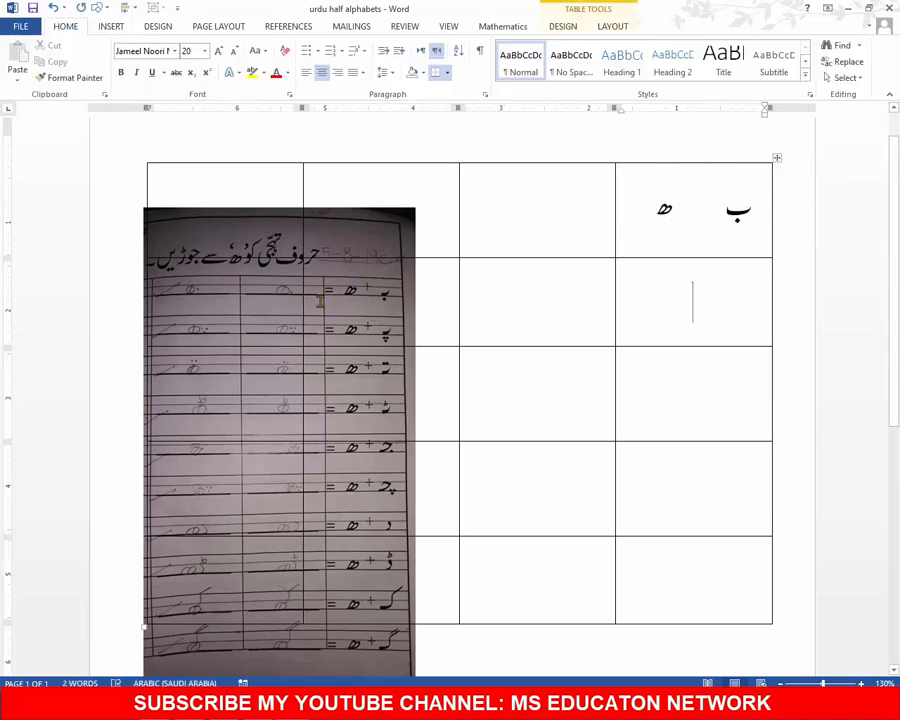
Delete the copied text box containing ھ
left_click(676, 222)
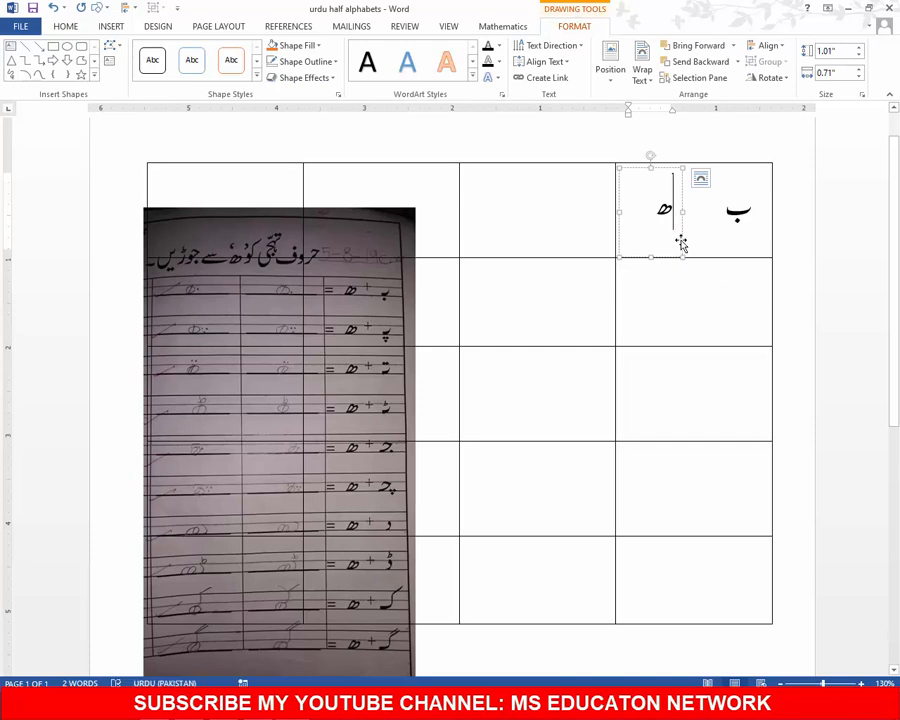
key("Delete")
Place a copy of the ب text box at the left edge of the same table cell
left_click(738, 226)
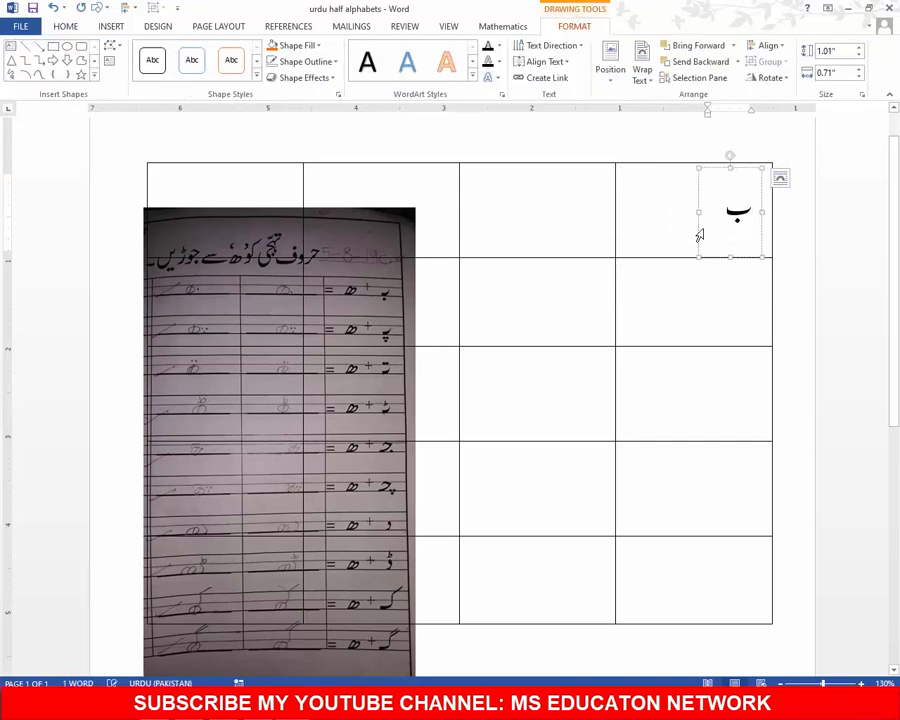
left_click(698, 229)
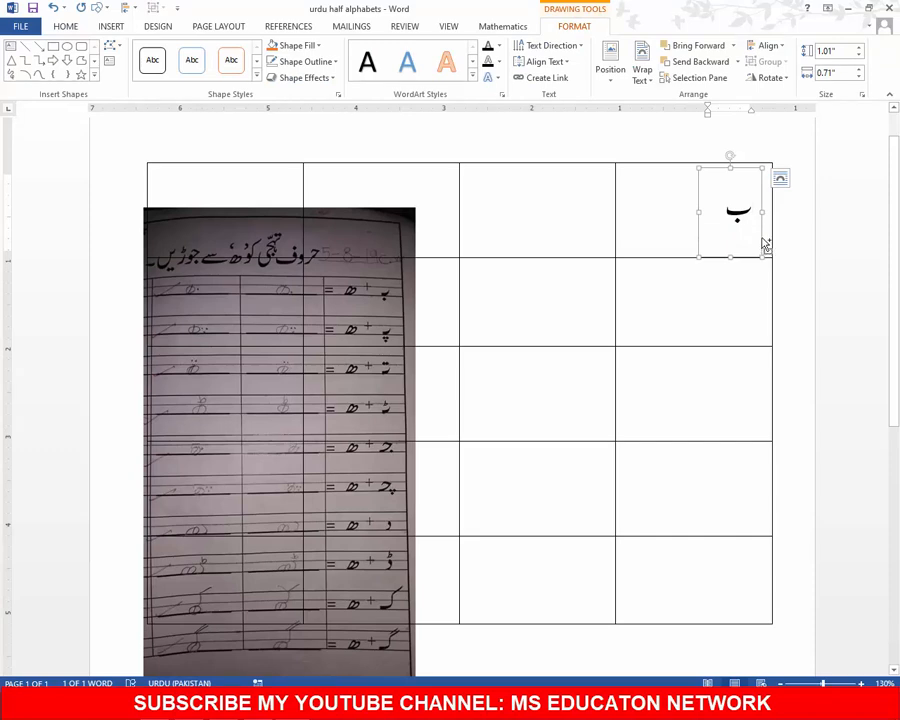
left_click_drag(759, 238, 677, 238)
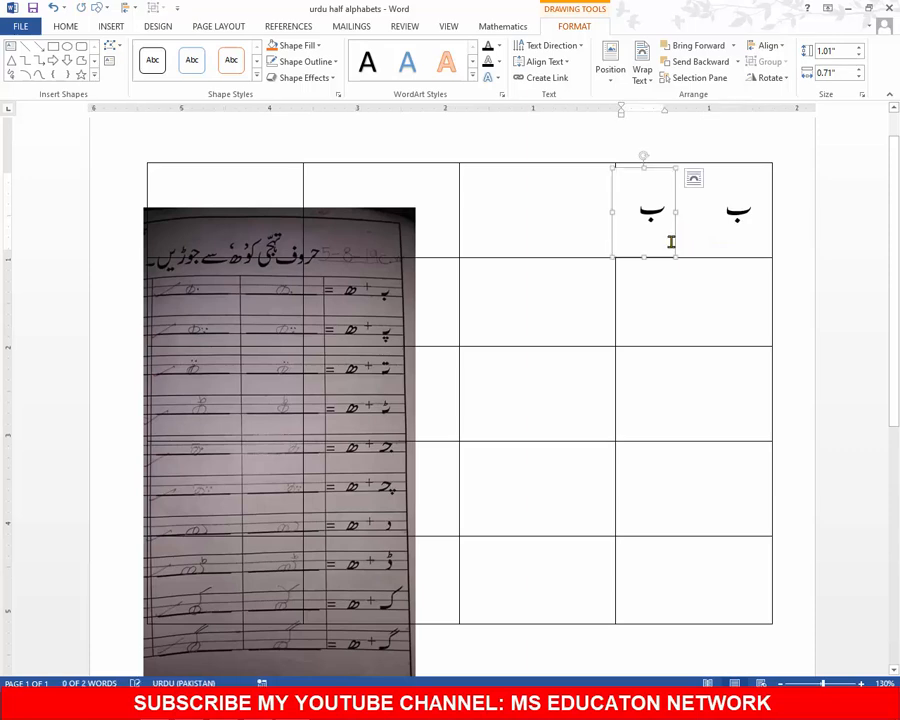
left_click(622, 291)
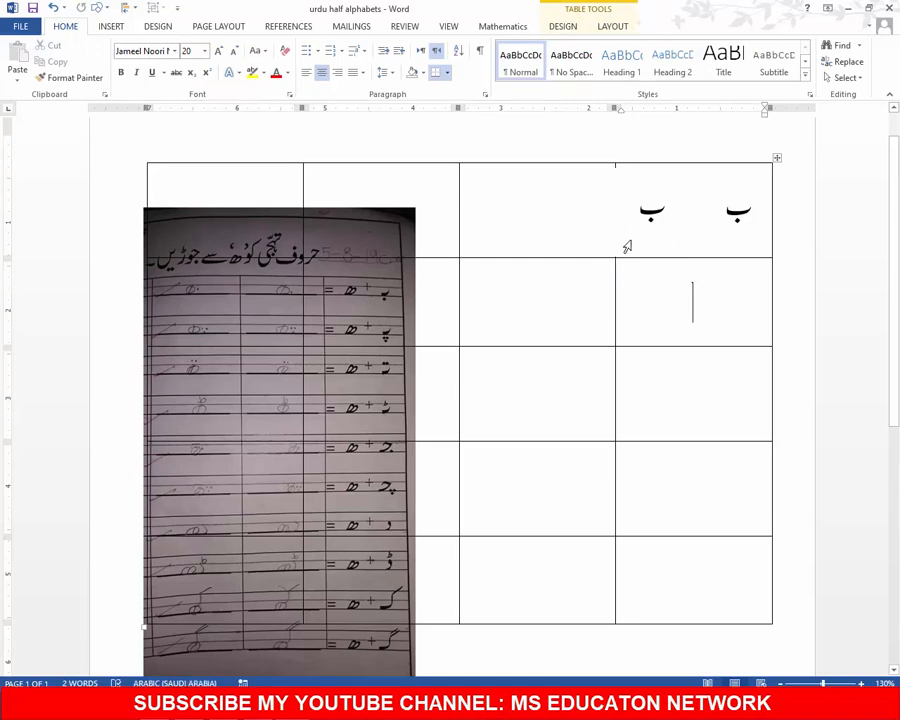
Set both ب text boxes in the first-row cell to No Fill
left_click(622, 258)
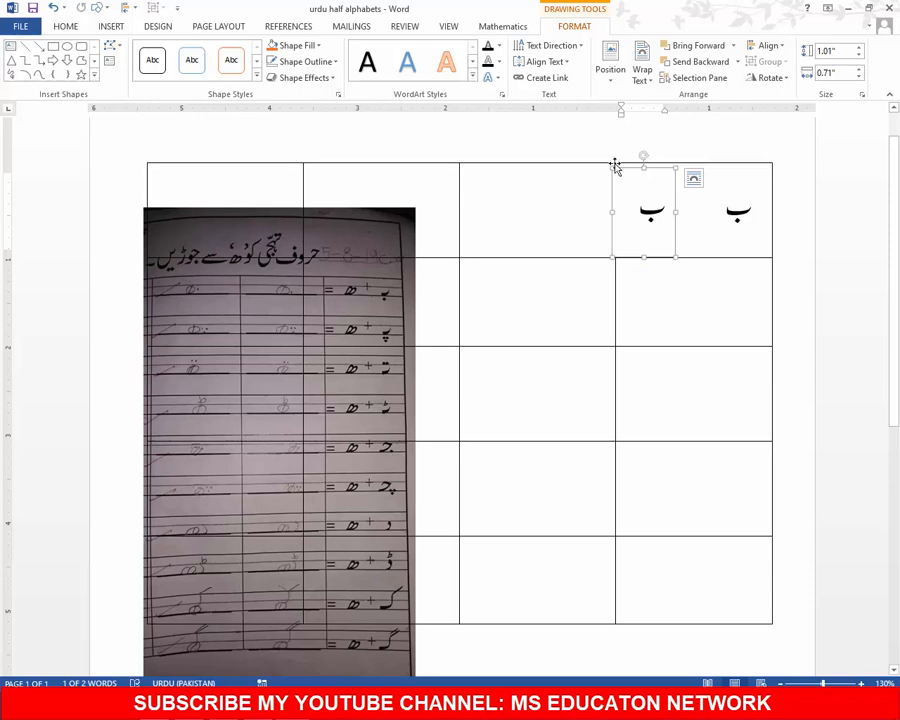
left_click(296, 45)
left_click(273, 169)
left_click(743, 213)
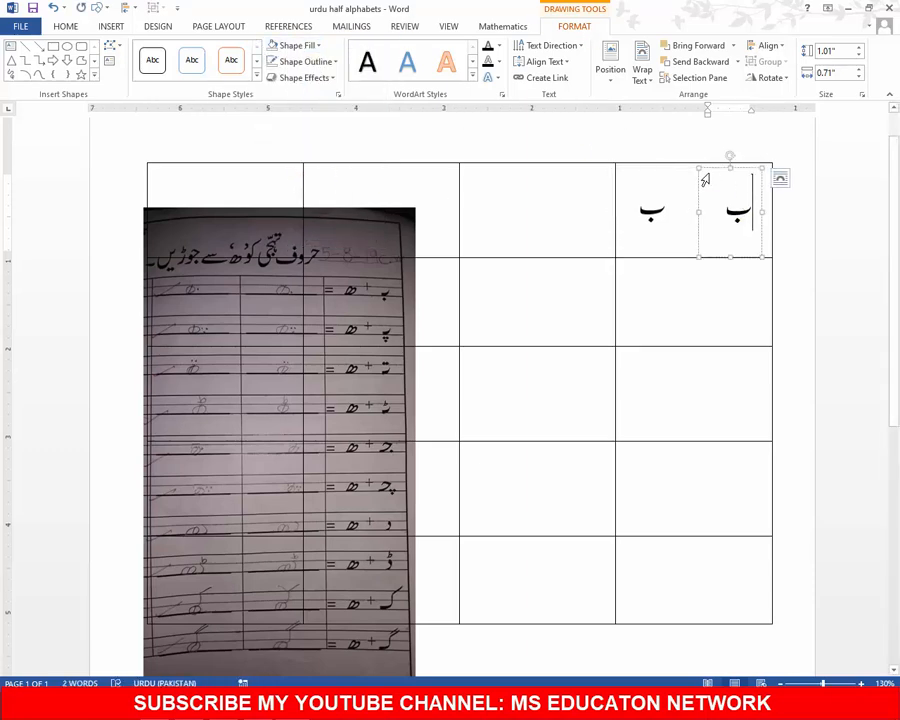
left_click(283, 45)
left_click(274, 168)
Replace the letter in the left-hand text box with ھ
double_click(715, 225)
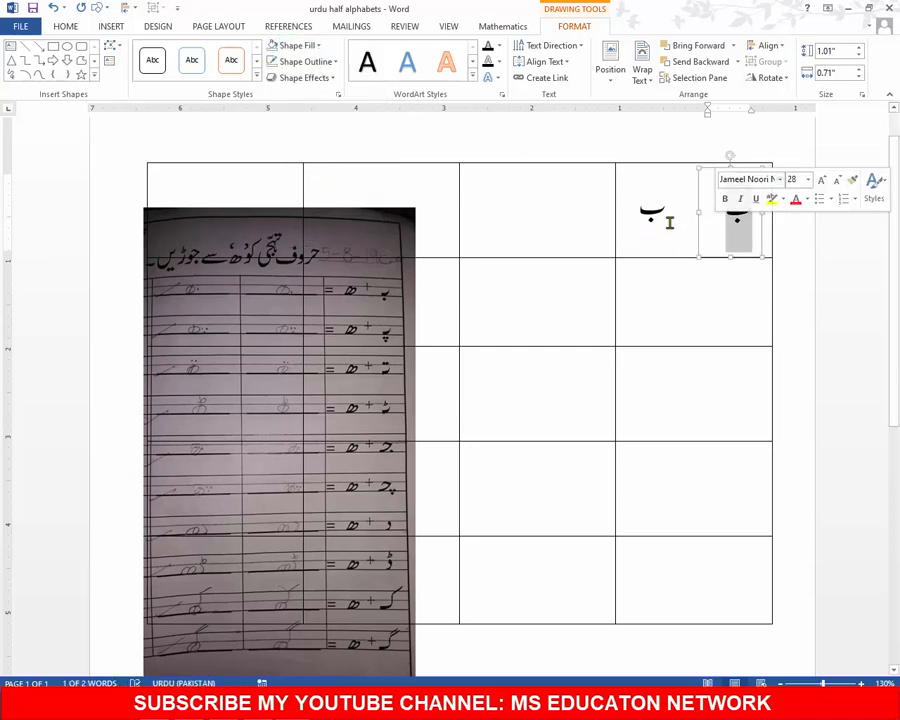
left_click(660, 218)
double_click(659, 212)
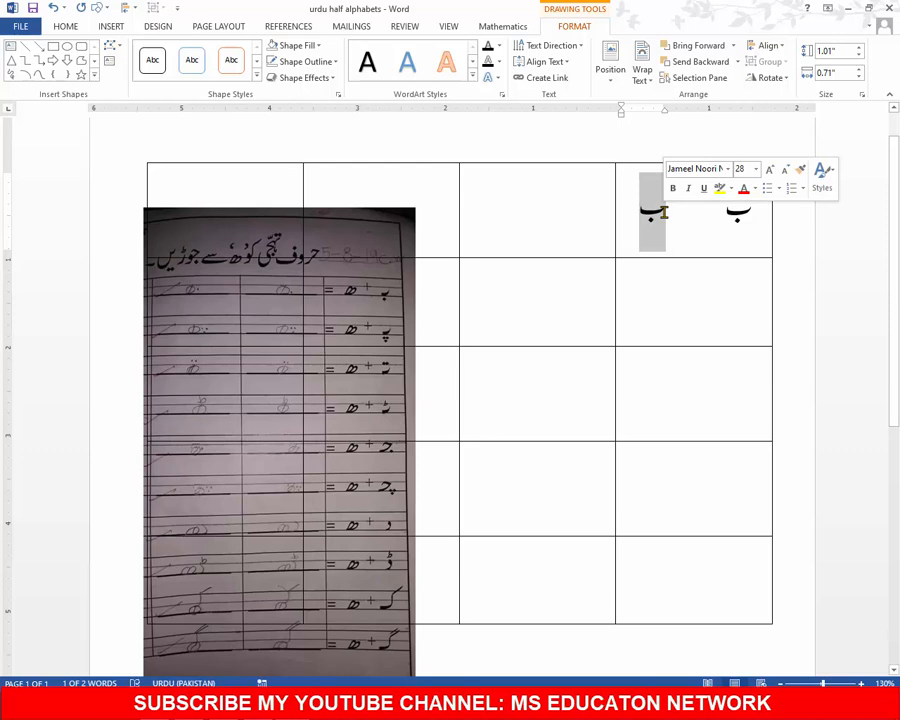
type("ھ")
left_click(698, 268)
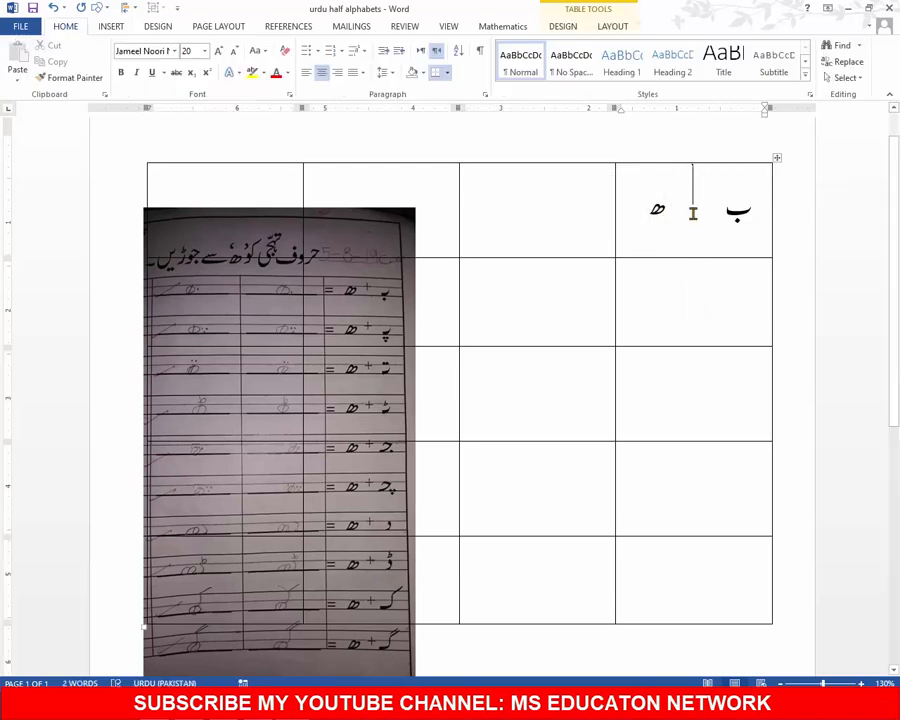
Duplicate the ھ text box into the gap between the two letters and replace its text with a plus sign
left_click_drag(669, 213, 643, 225)
left_click(676, 249)
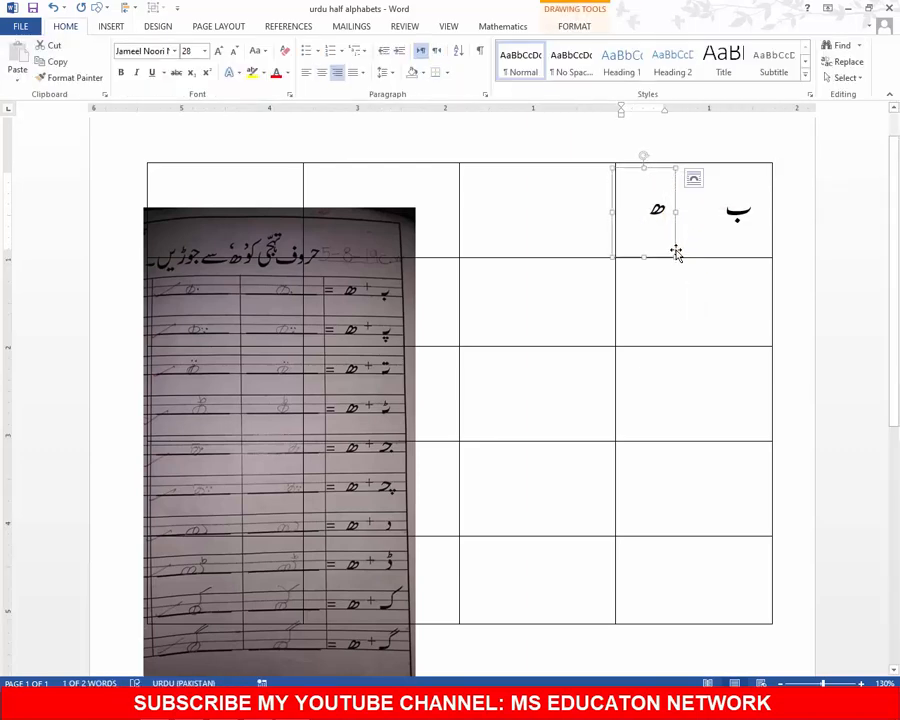
left_click_drag(676, 249, 712, 240)
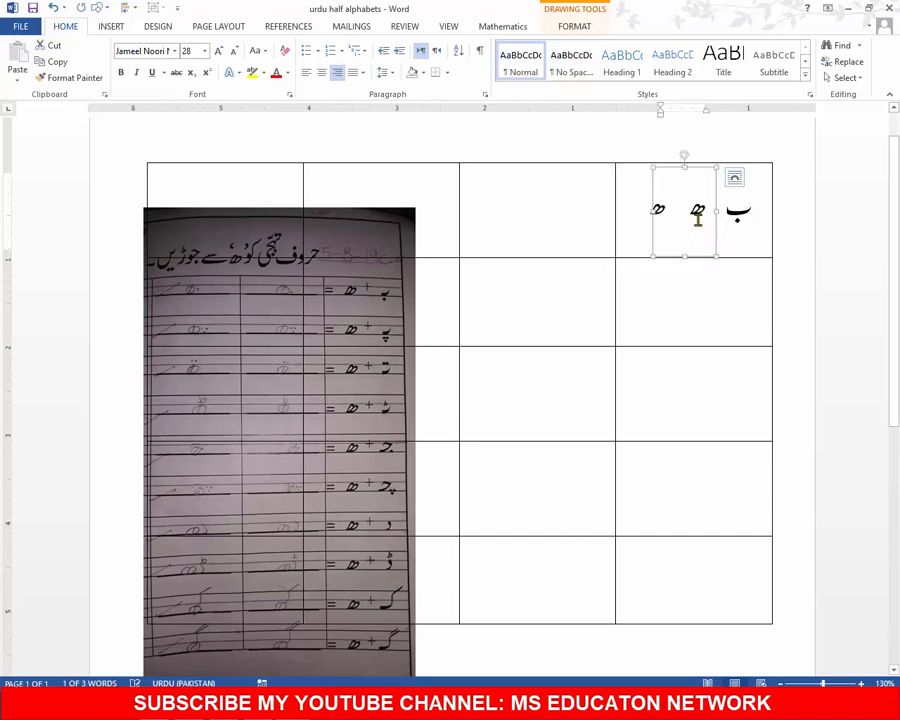
left_click_drag(690, 214, 703, 213)
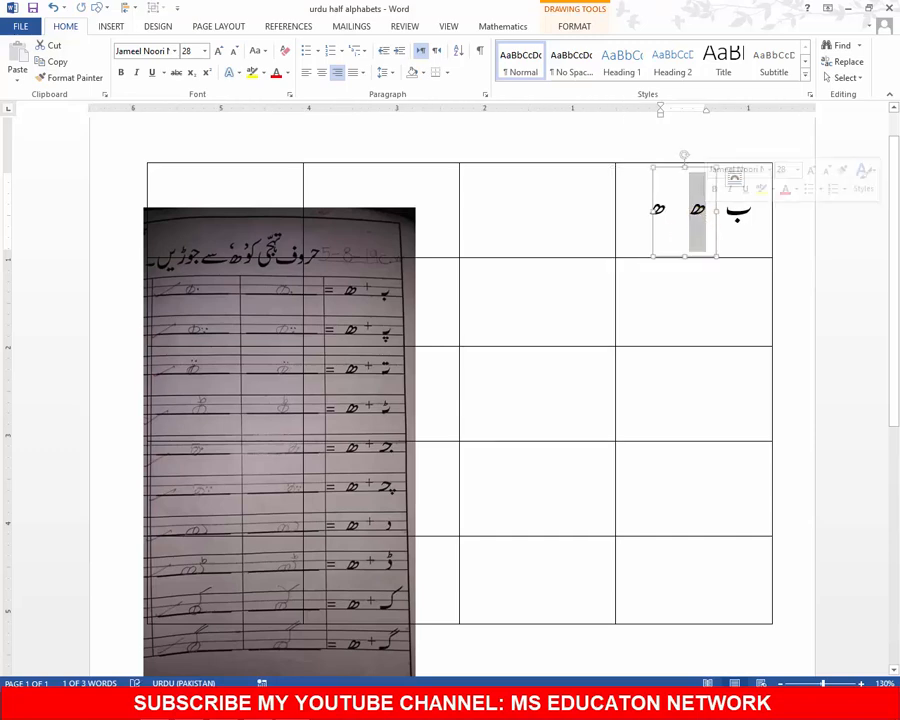
type("+")
left_click(707, 305)
Shift the plus sign's text box slightly left so it sits between ب and ھ
left_click(697, 207)
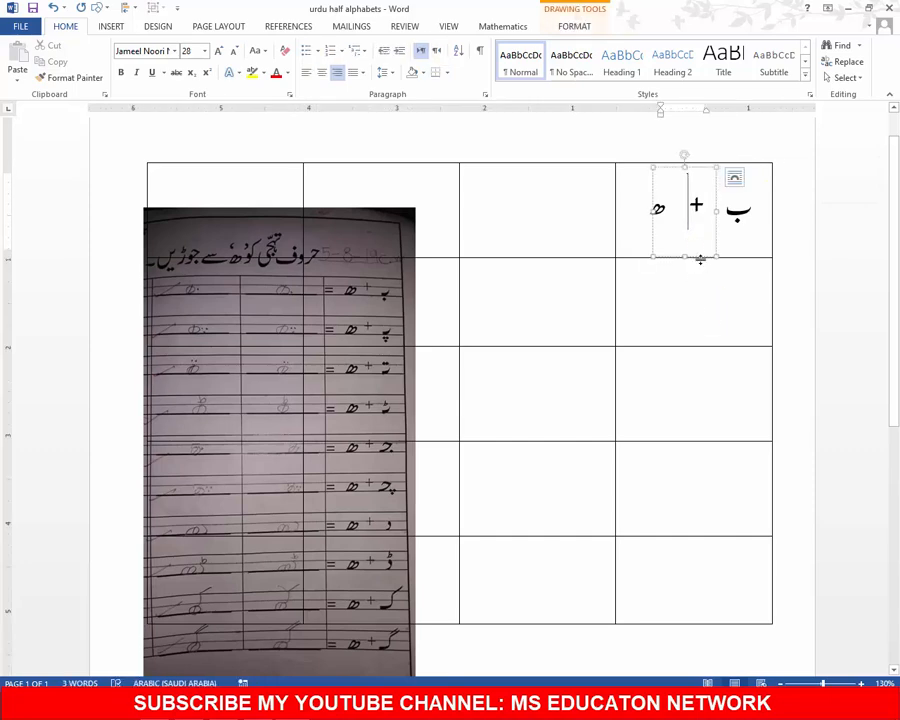
left_click_drag(701, 258, 698, 260)
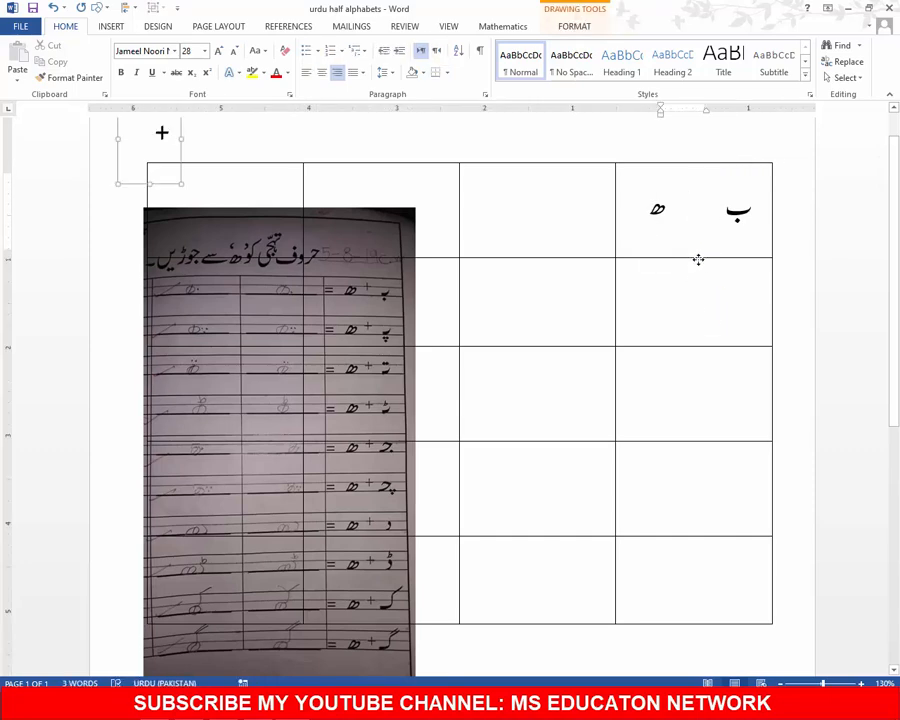
key("ctrl+z")
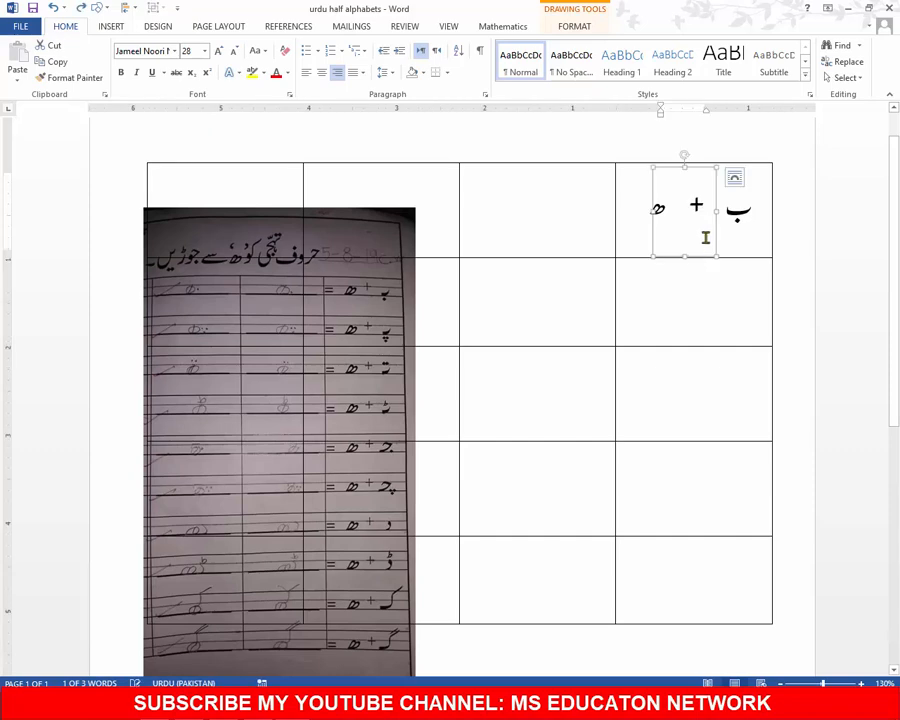
left_click_drag(714, 231, 713, 232)
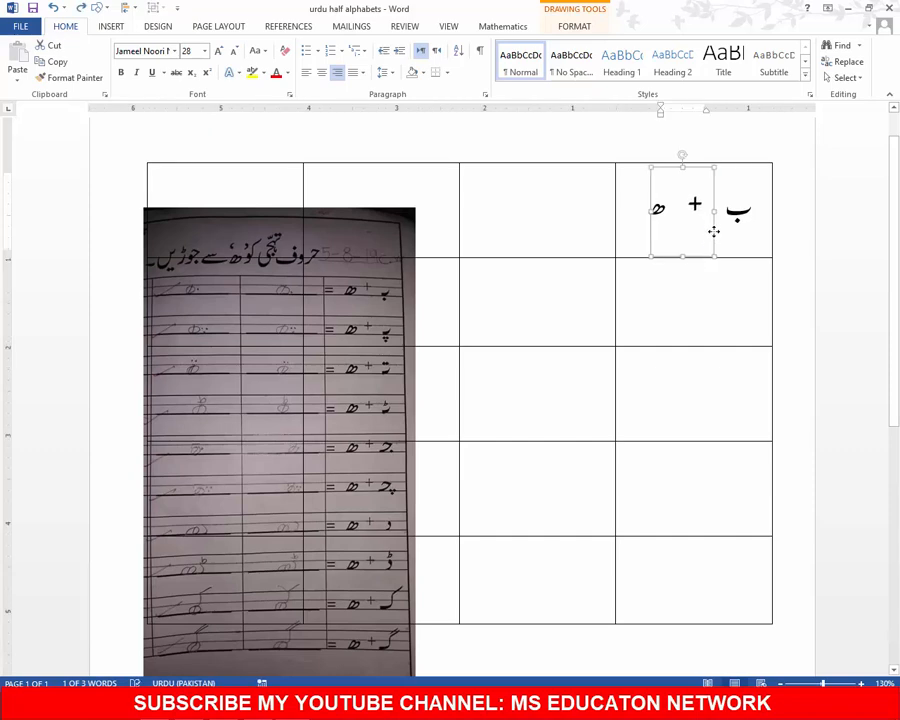
left_click(707, 296)
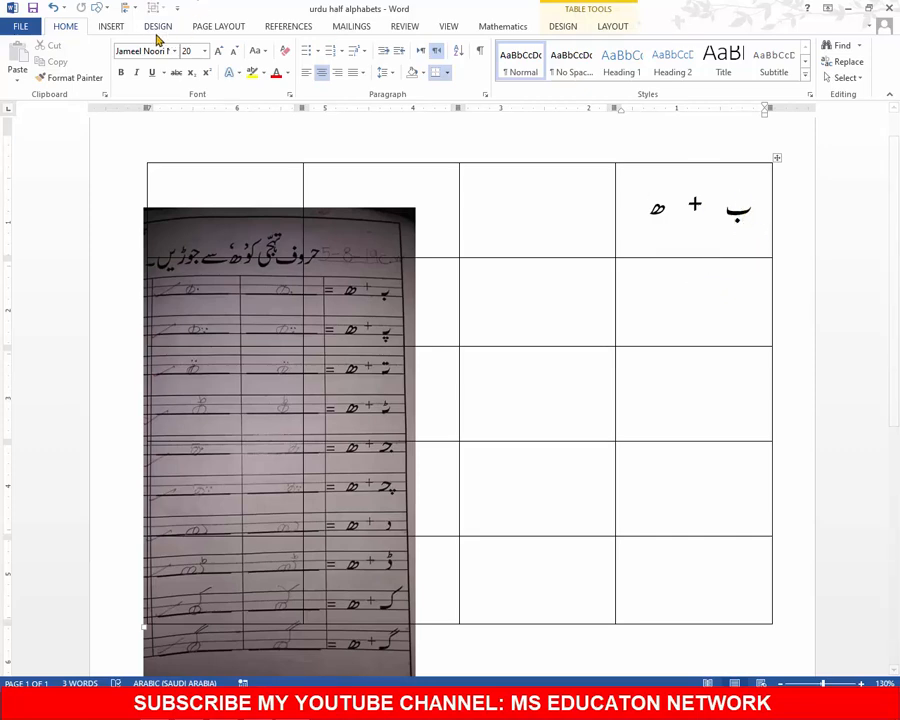
Insert a rectangle about 0.18" high and 0.16" wide and move it into the cell below the letters
left_click(111, 28)
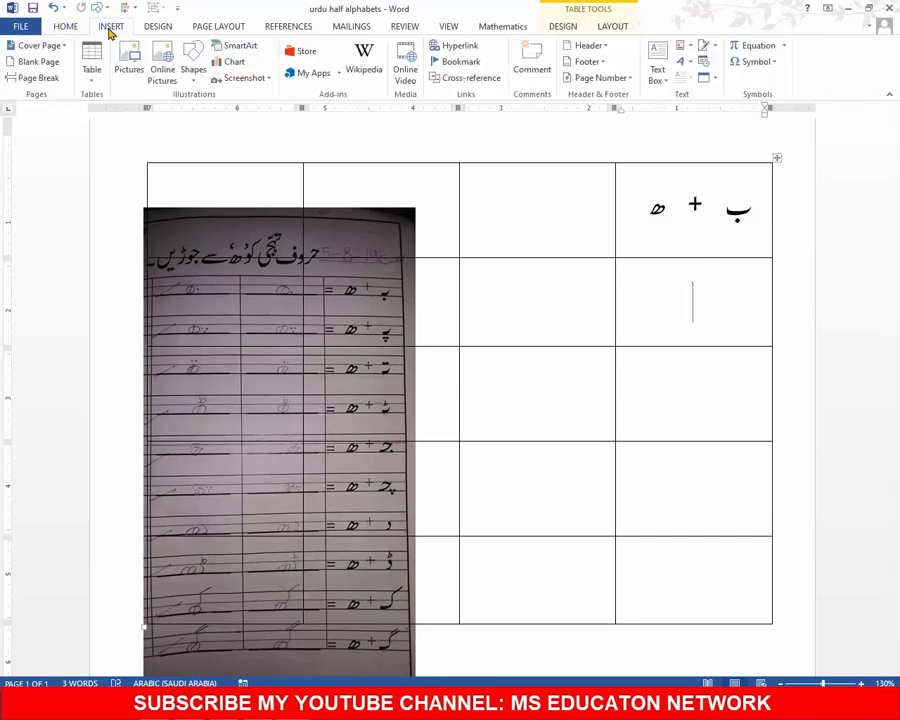
left_click(186, 80)
left_click(186, 181)
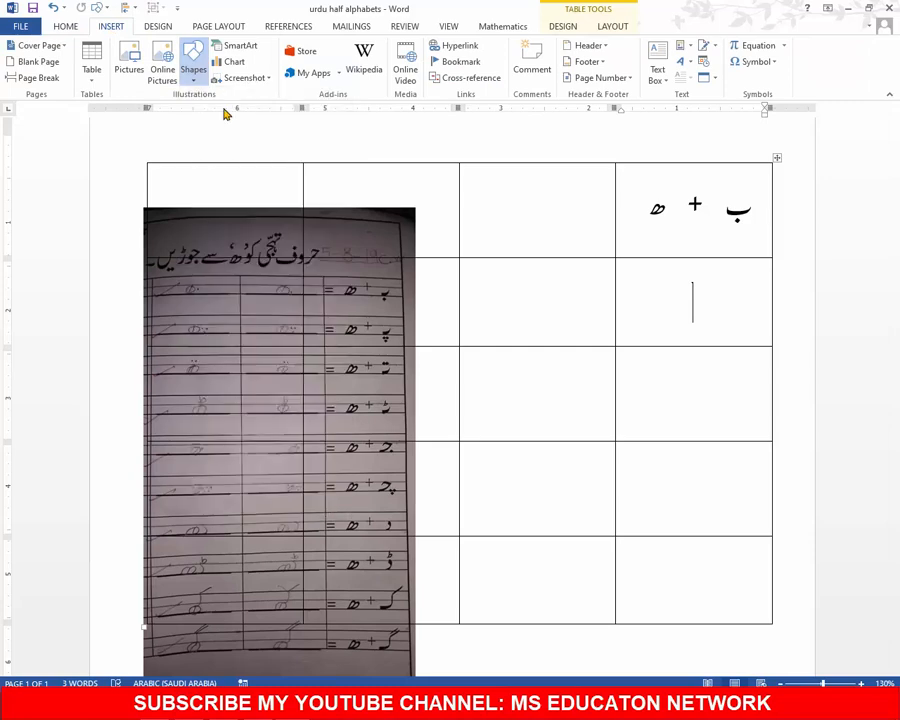
left_click(540, 288)
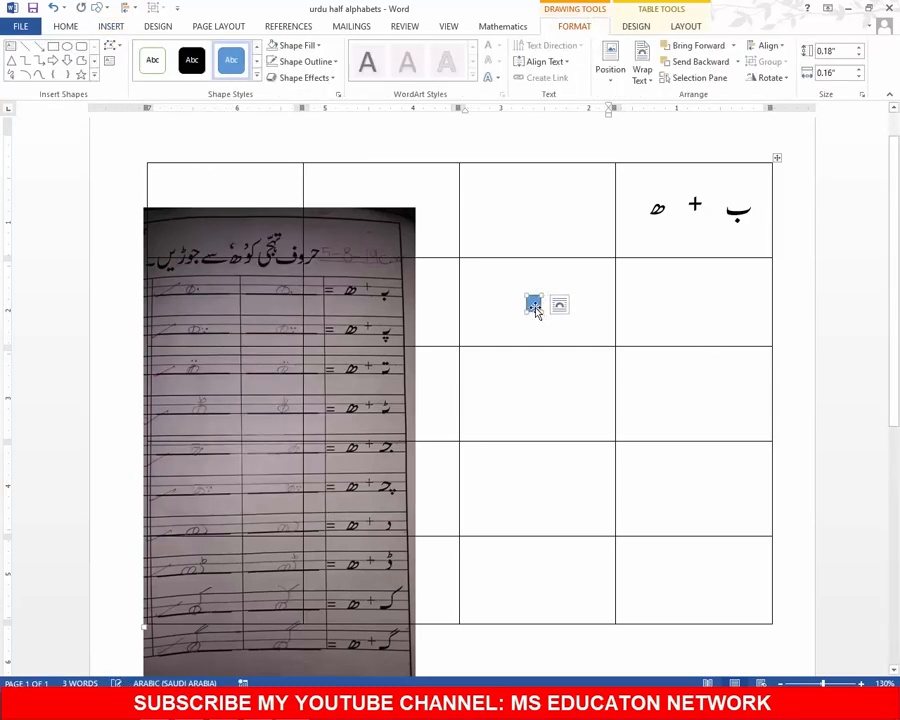
mouse_move(540, 303)
left_mouse_down()
mouse_move(676, 297)
mouse_move(710, 285)
left_mouse_up()
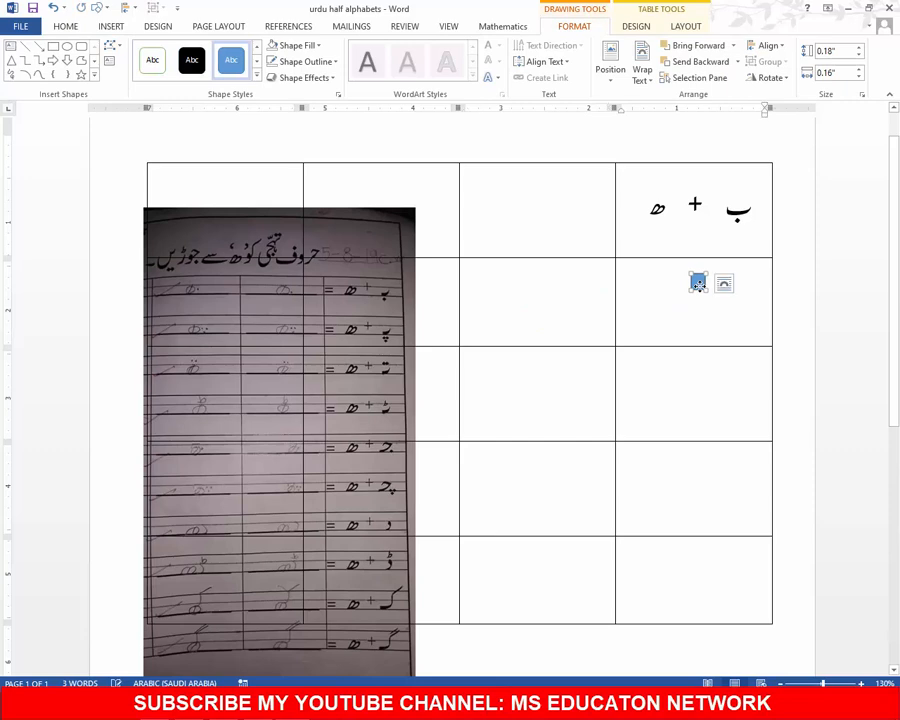
Set the rectangle's text wrapping to In Front of Text and reposition it slightly lower and further left in its cell
left_click(724, 287)
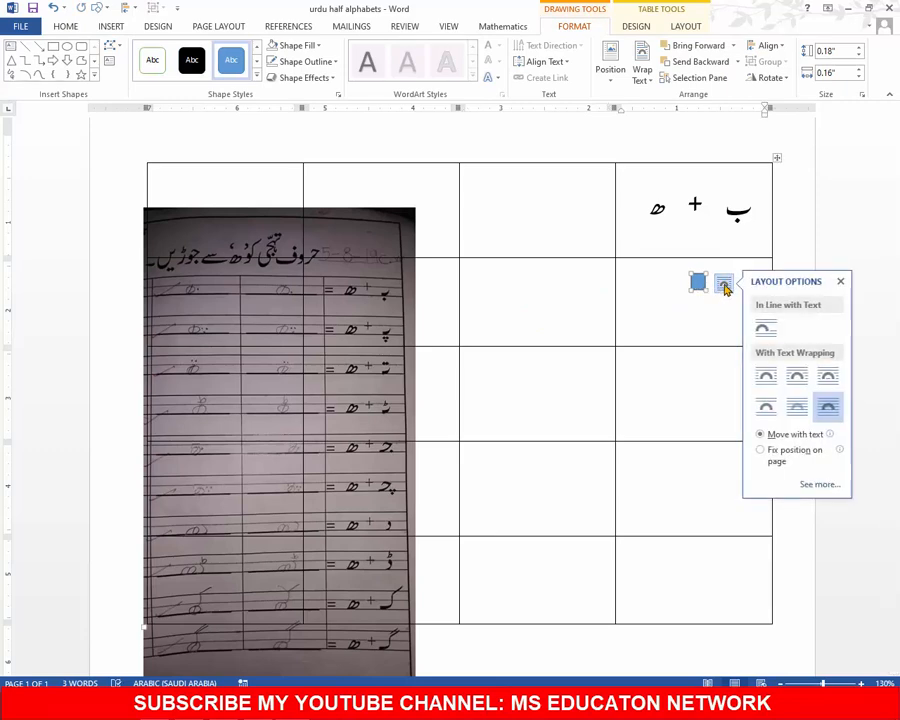
left_click(724, 287)
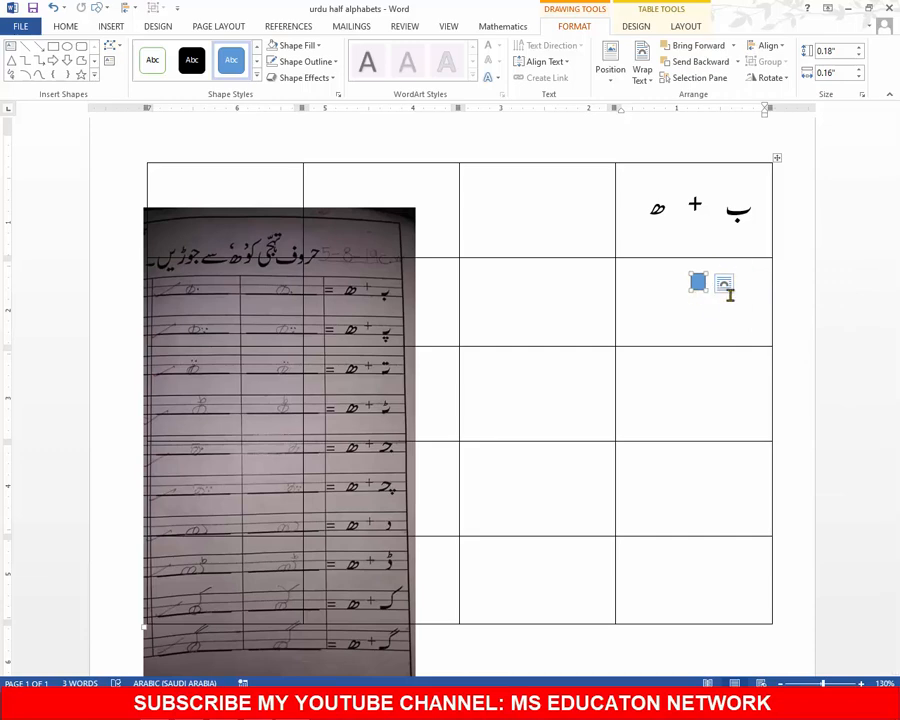
left_click(634, 80)
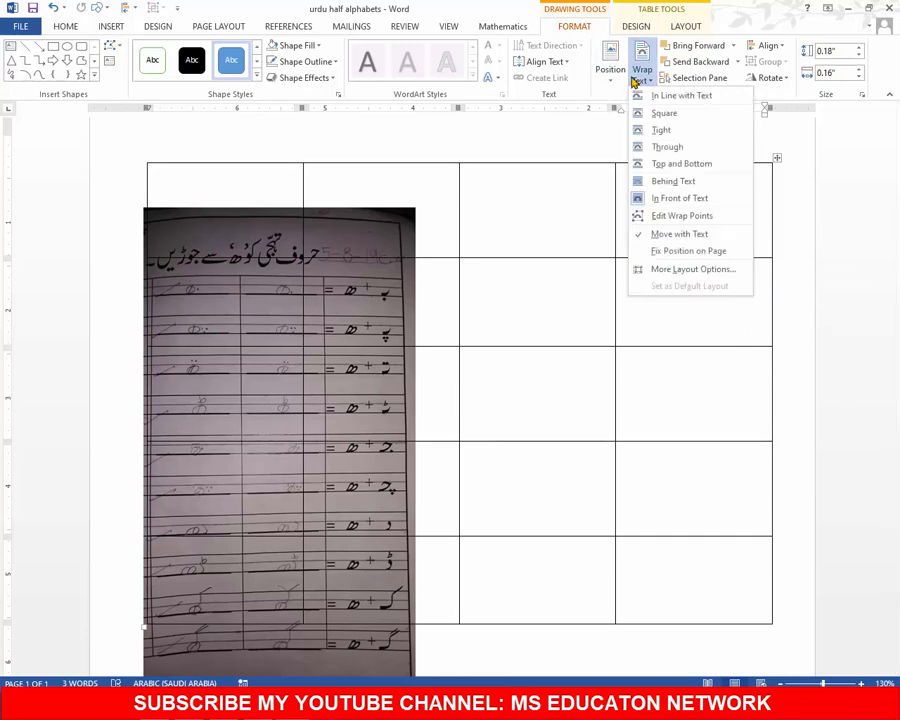
left_click(667, 200)
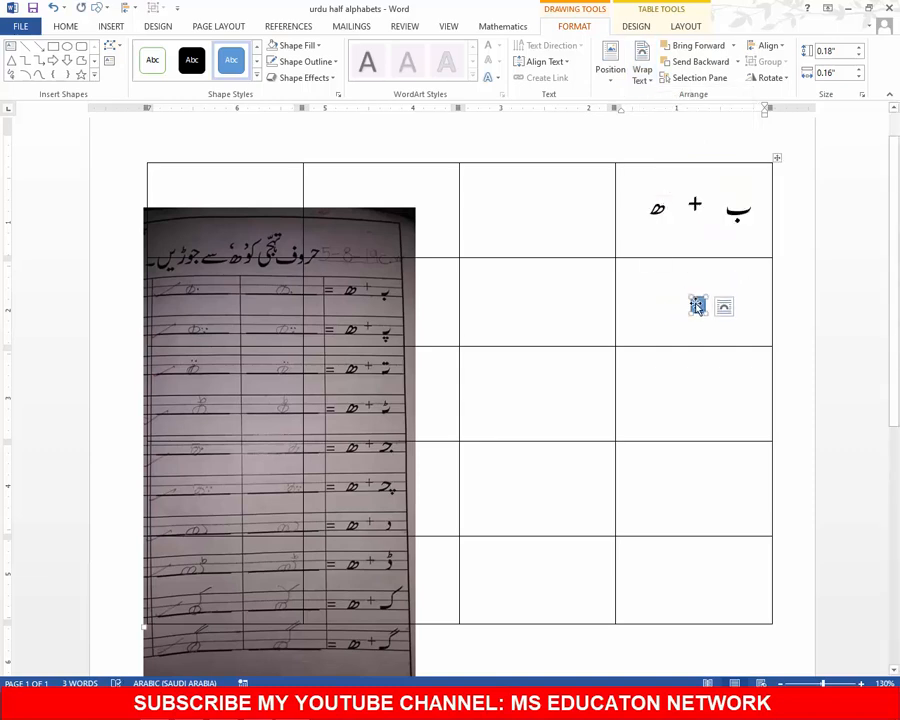
left_click_drag(690, 304, 675, 300)
Give the small rectangle a white fill and No Outline
left_click(300, 45)
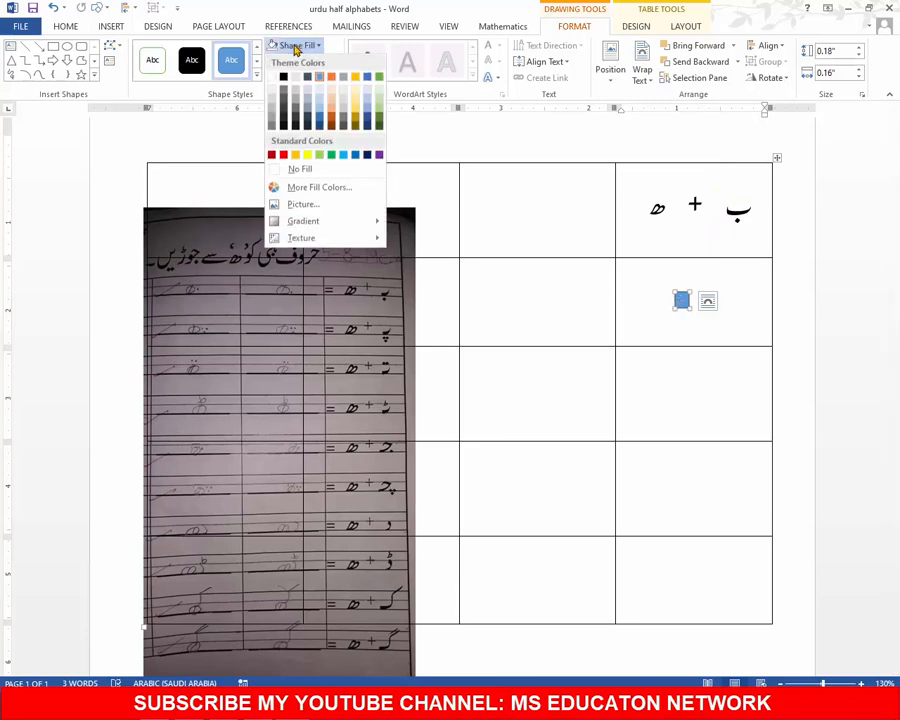
left_click(273, 77)
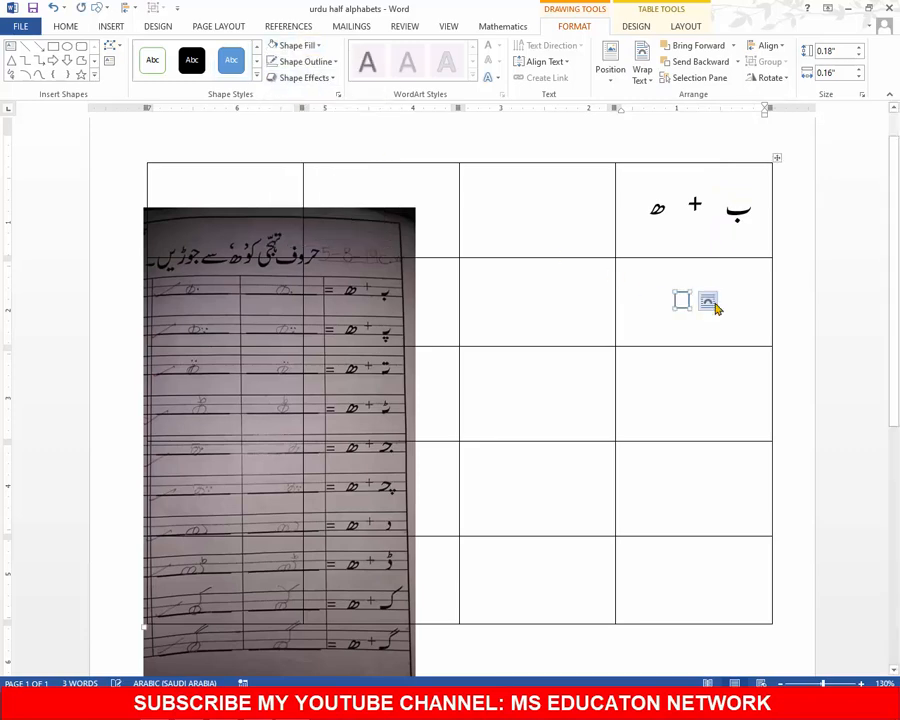
left_click(300, 77)
left_click(305, 61)
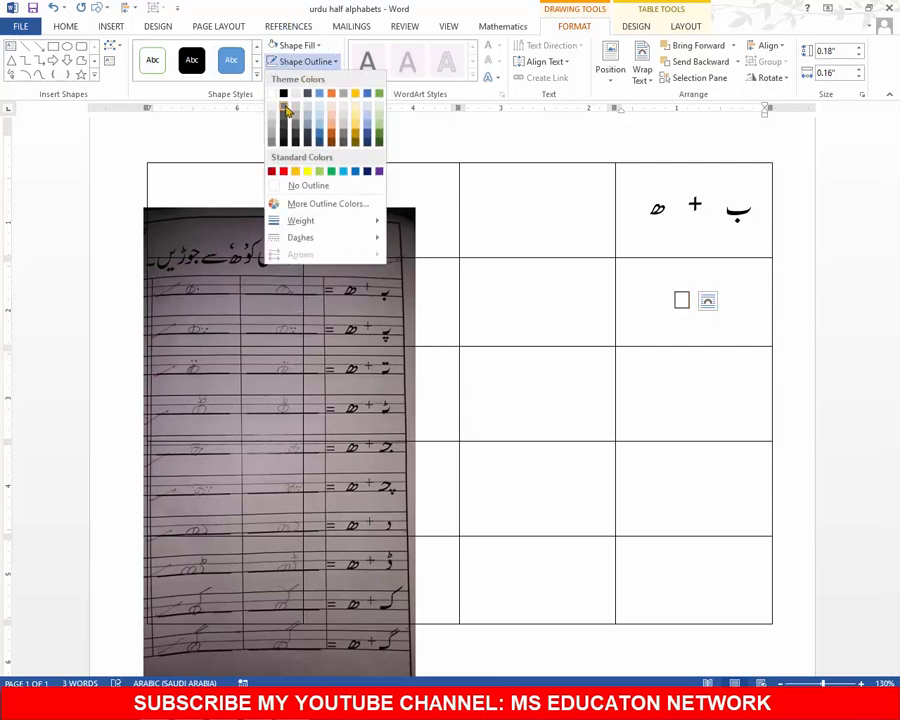
left_click(305, 185)
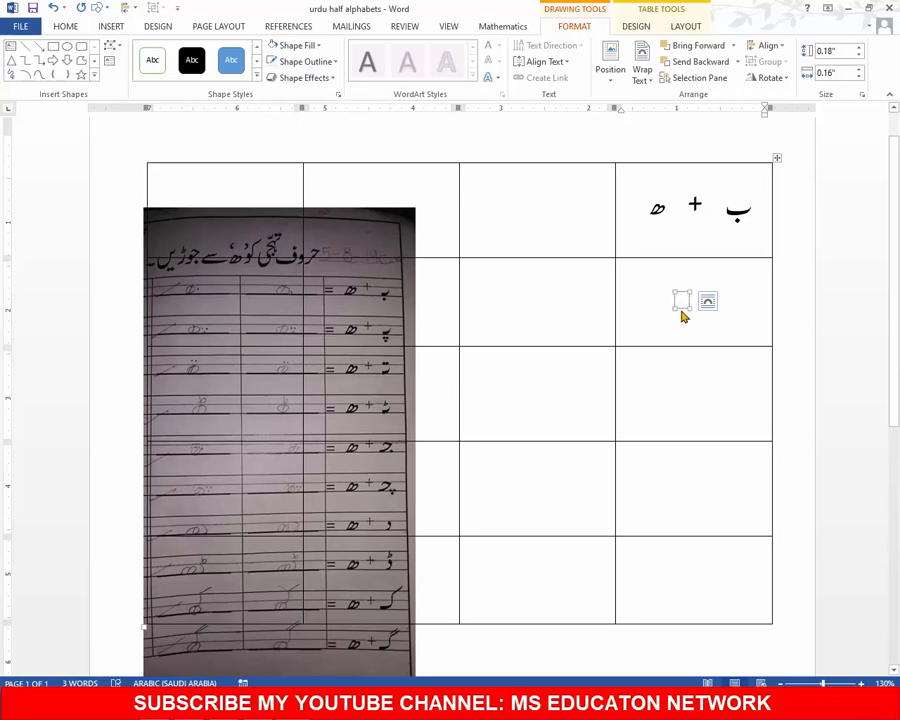
Move the small white rectangle over the inner end of the first row's ب and set it to No Outline
left_click_drag(687, 296, 727, 210)
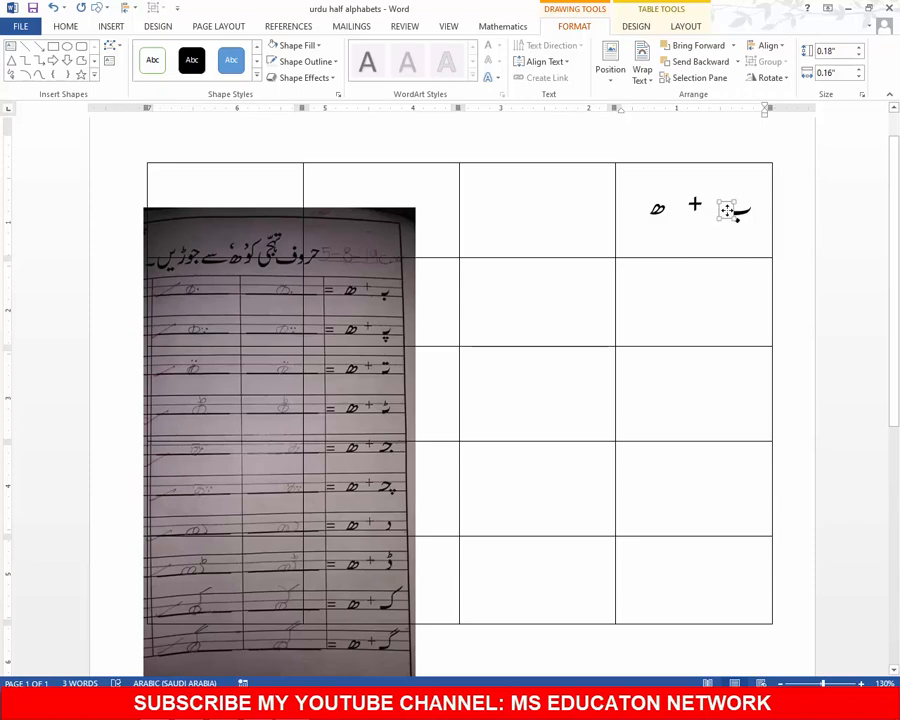
left_click(731, 274)
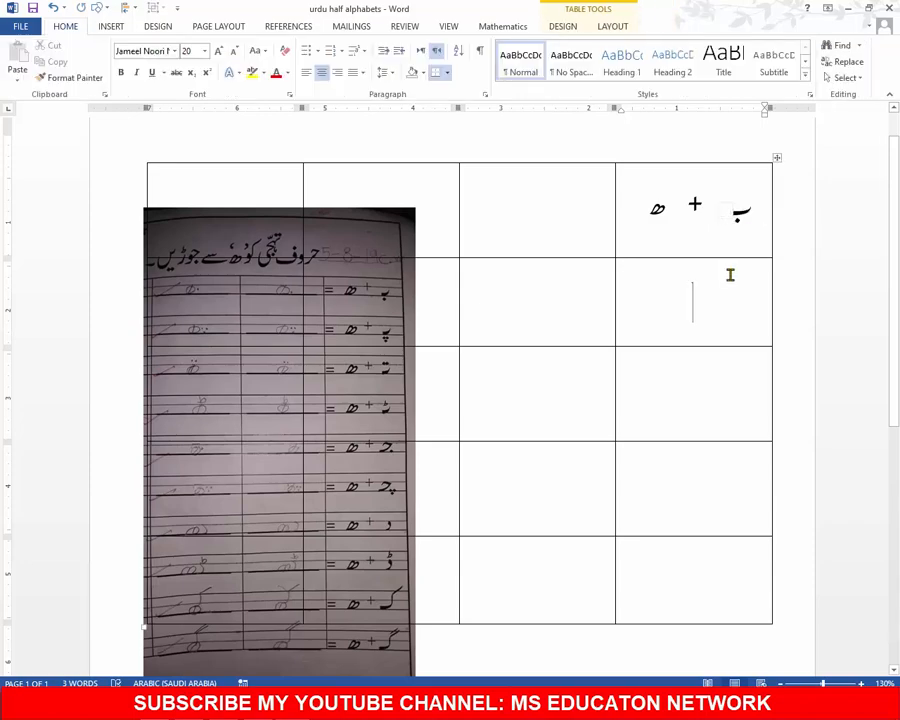
scroll(730, 275, "up", 4, "ctrl")
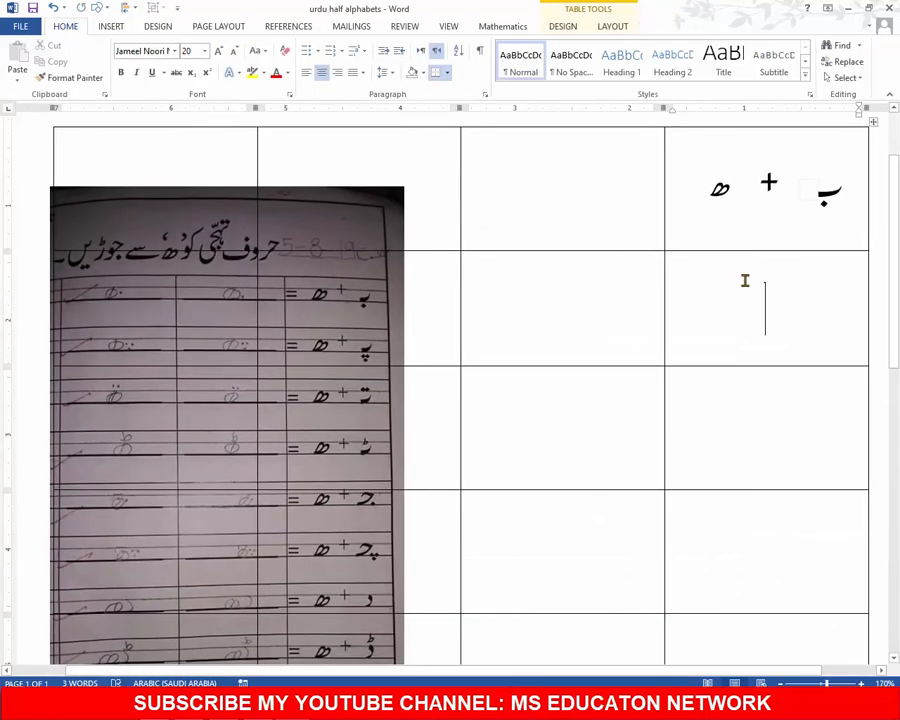
left_click_drag(635, 669, 717, 628)
left_click(768, 192)
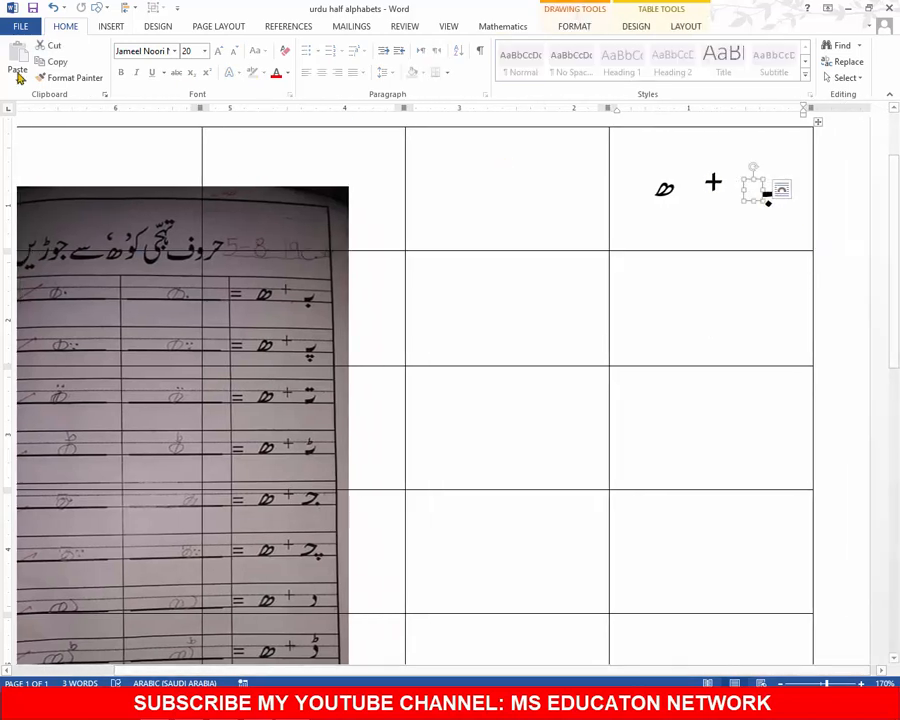
left_click(575, 27)
left_click(285, 61)
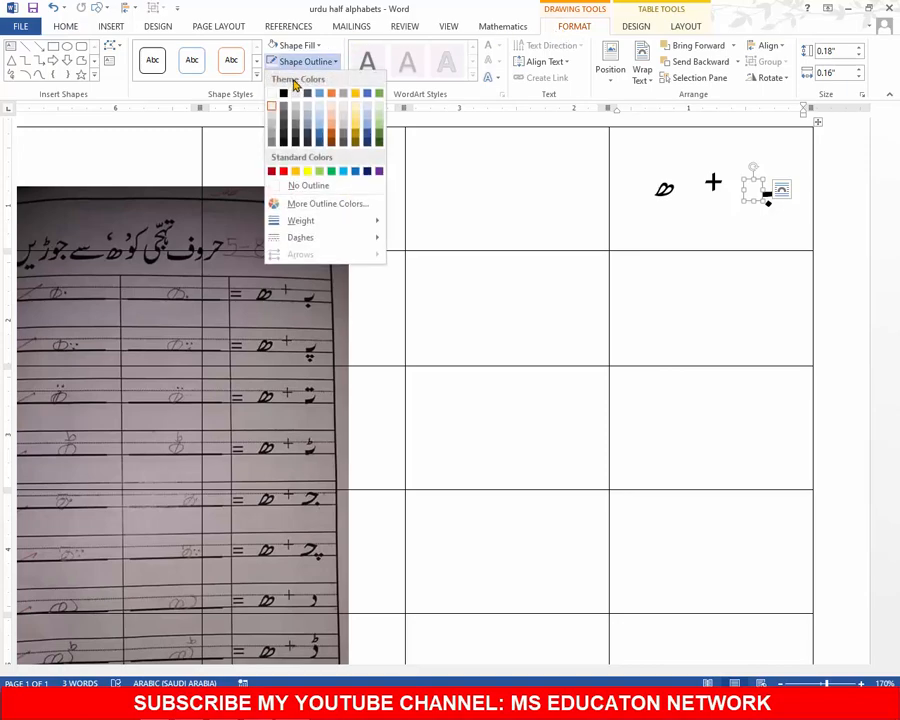
left_click(287, 186)
left_click(742, 299)
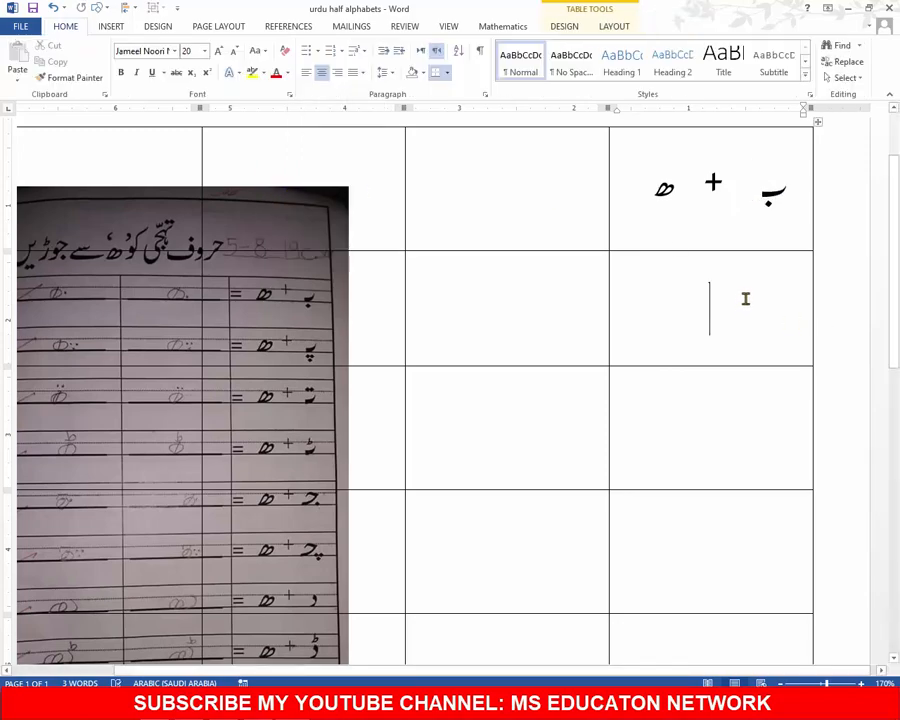
Edit the white rectangle's points to stretch its lower corner nearest the ب slightly further under the letter
scroll(745, 298, "down", 1)
scroll(745, 298, "down", 1)
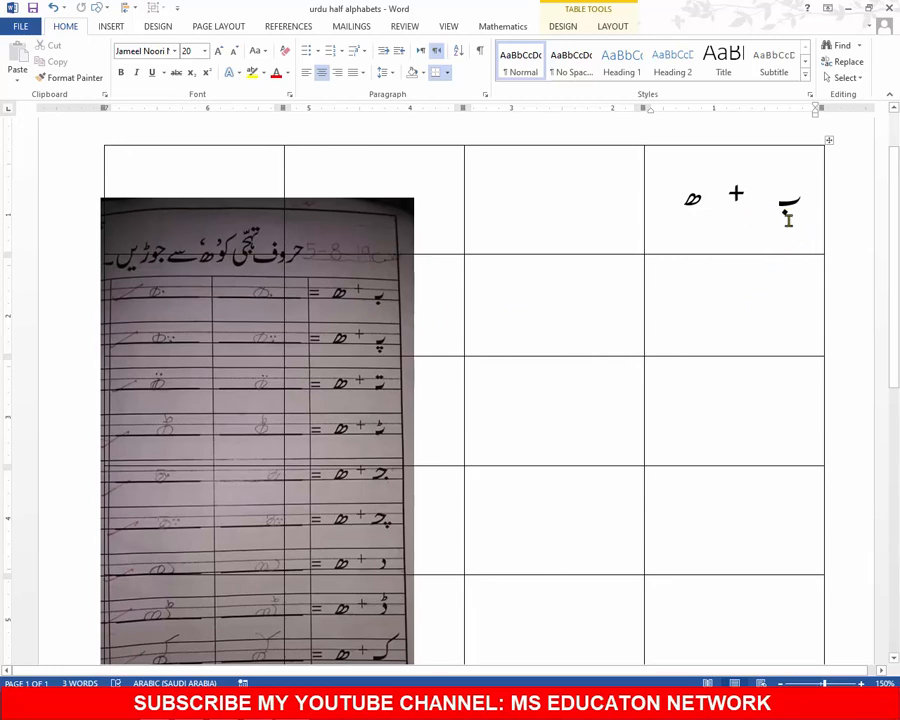
left_click(786, 212)
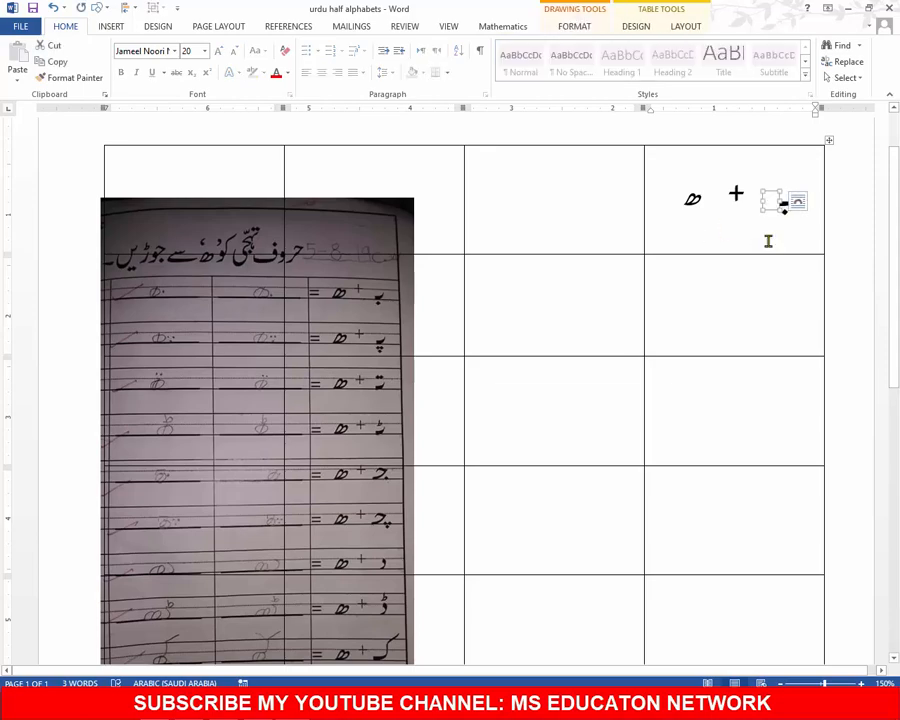
scroll(792, 236, "up", 4)
left_click_drag(630, 670, 836, 656)
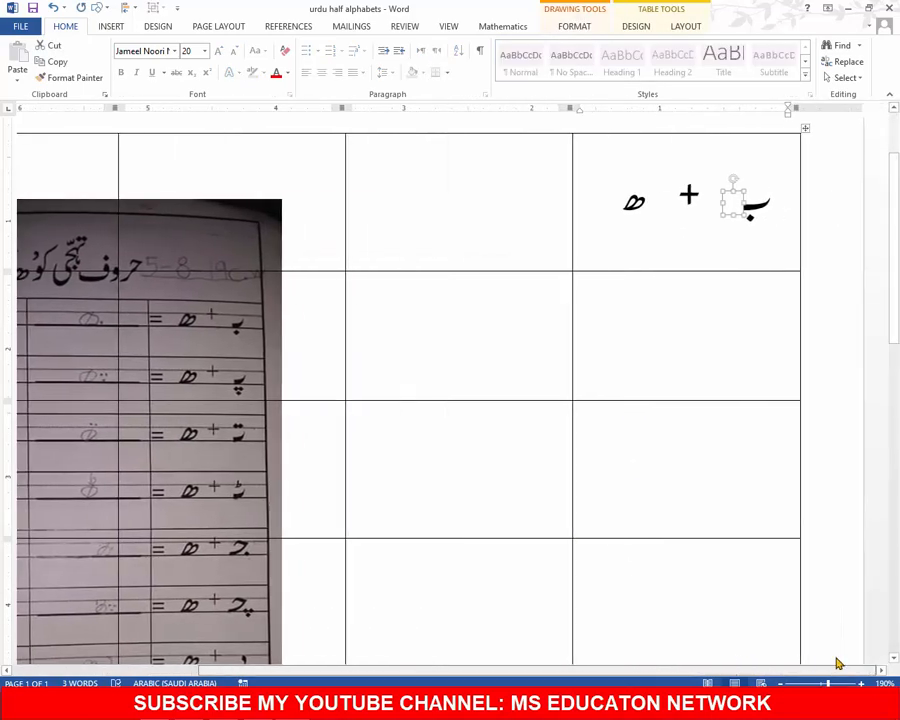
scroll(828, 278, "up", 2)
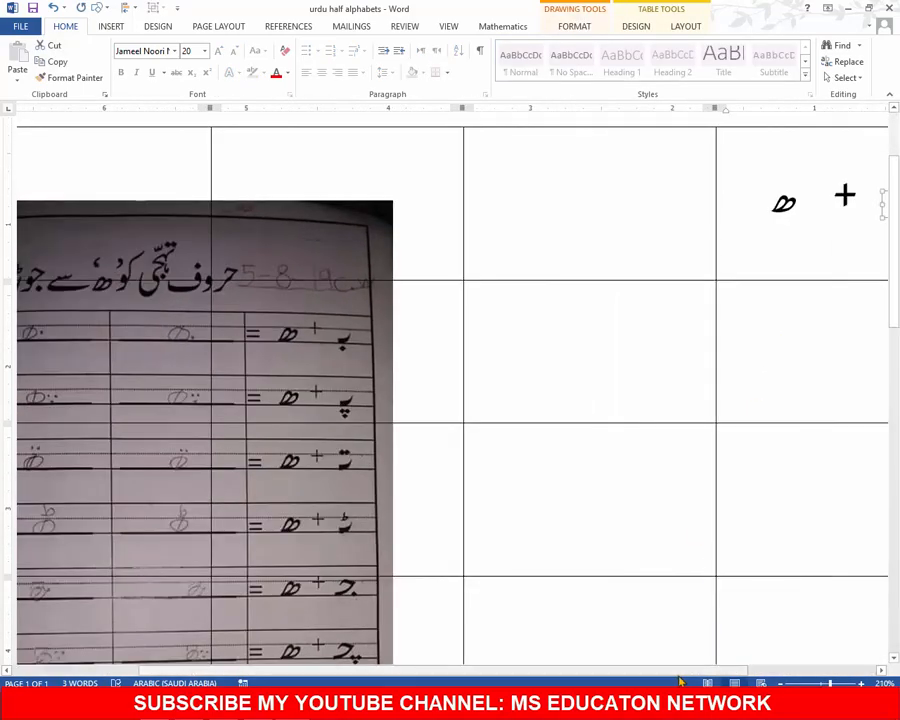
left_click_drag(697, 677, 836, 652)
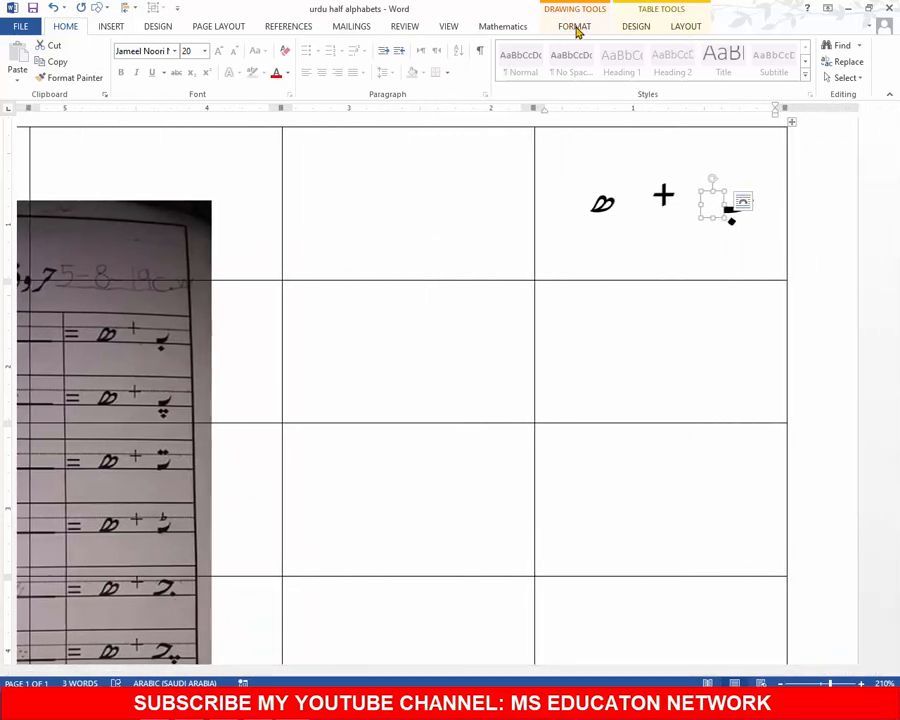
left_click(574, 27)
left_click(112, 46)
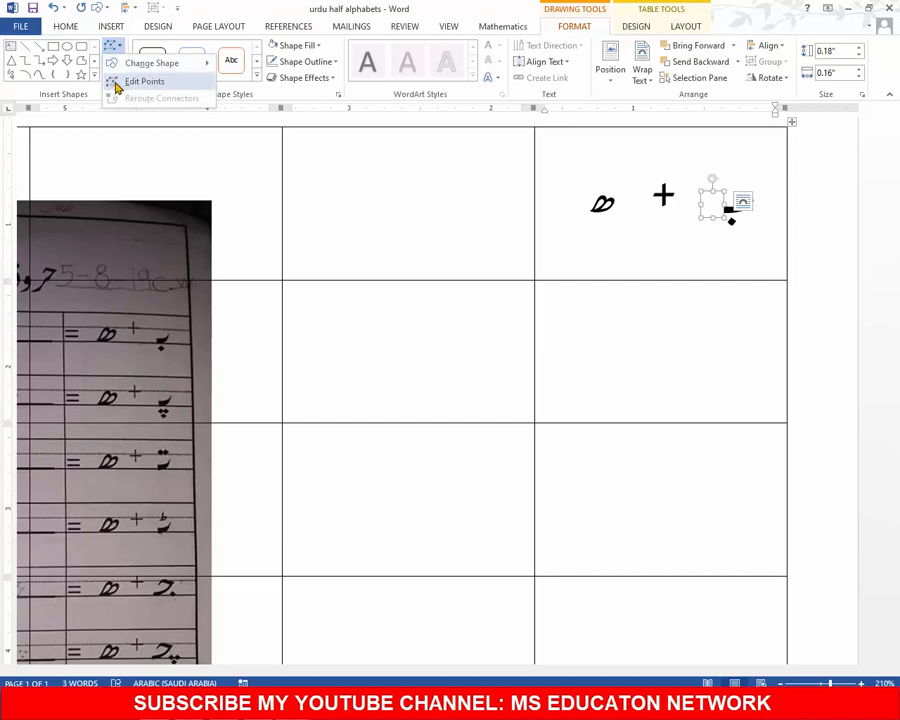
left_click(167, 84)
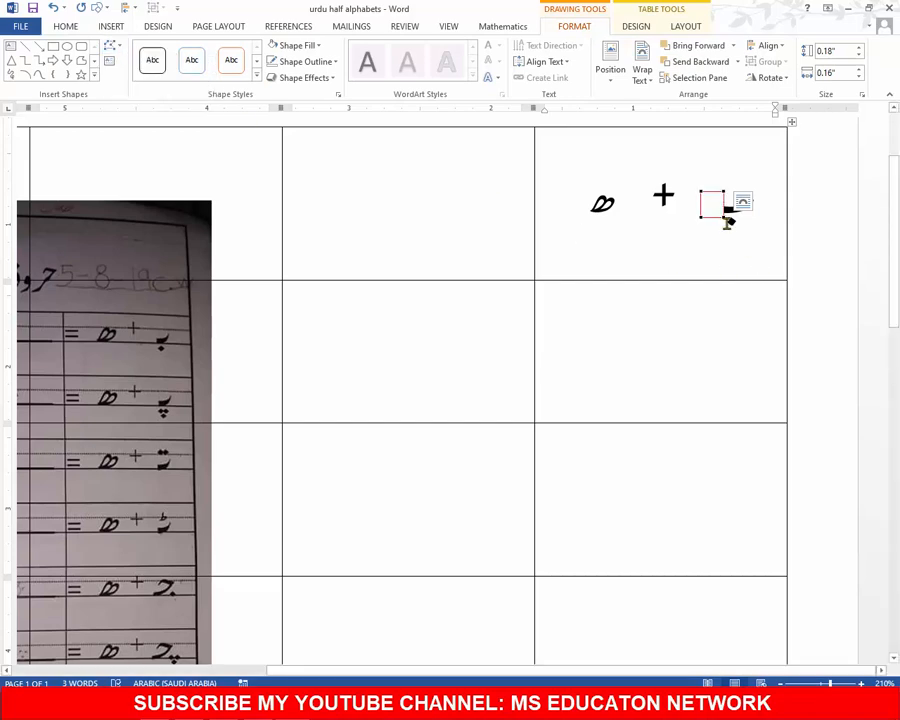
left_click_drag(727, 217, 732, 218)
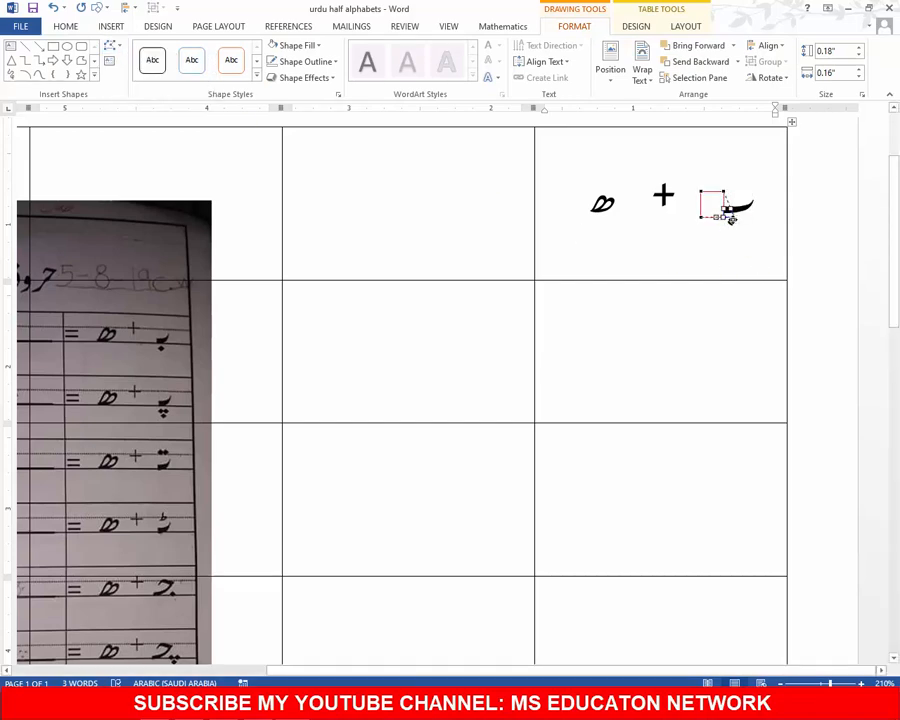
left_click(726, 288)
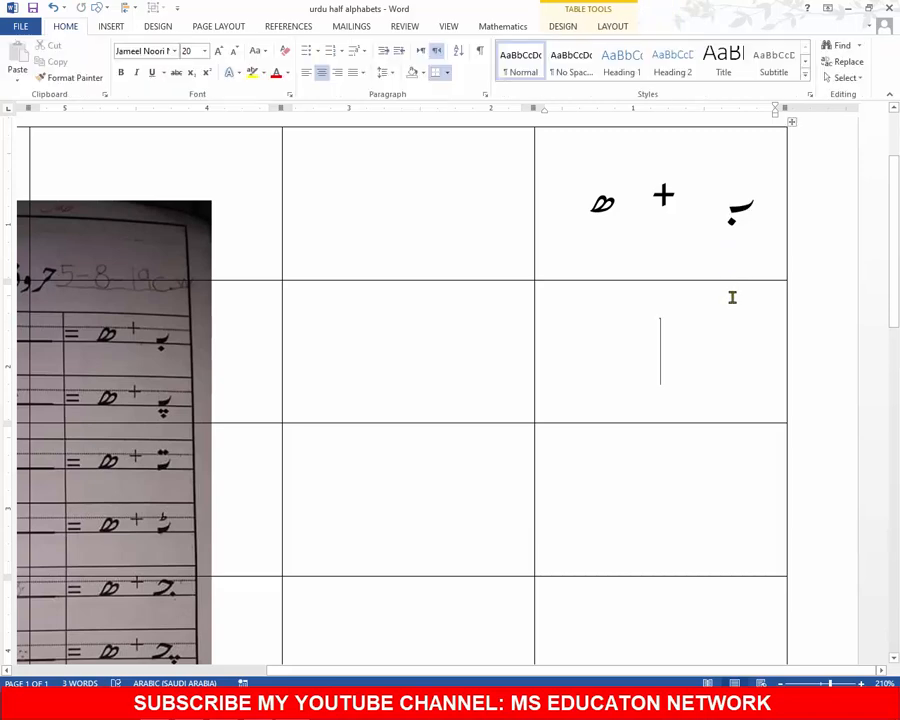
Edit the rectangle's points again, pulling its stretched lower corner slightly inward and up beside the dot of ب
left_click(716, 209)
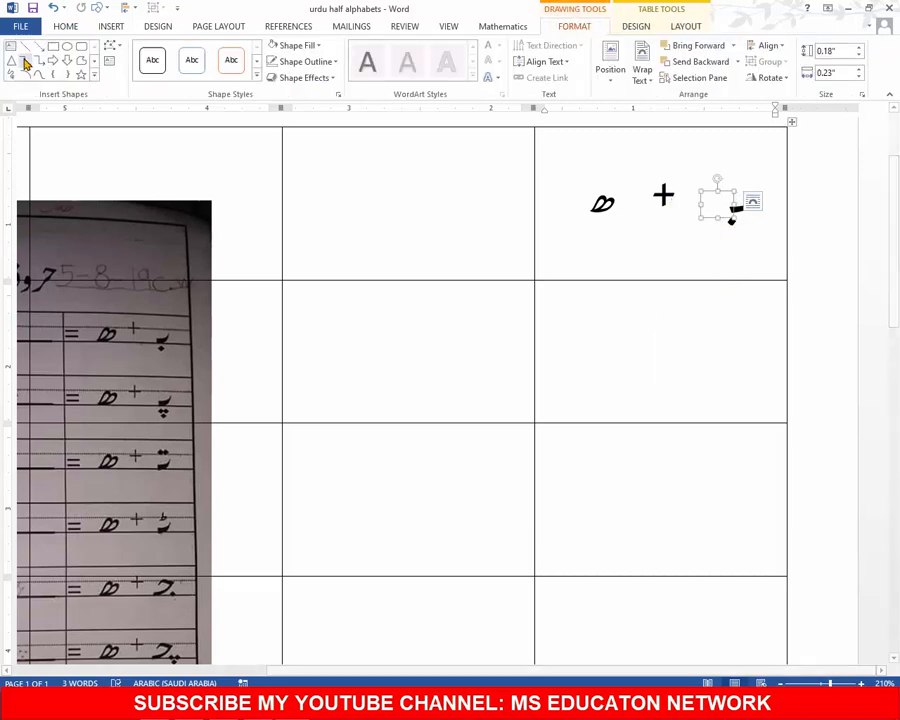
left_click(110, 46)
left_click(124, 82)
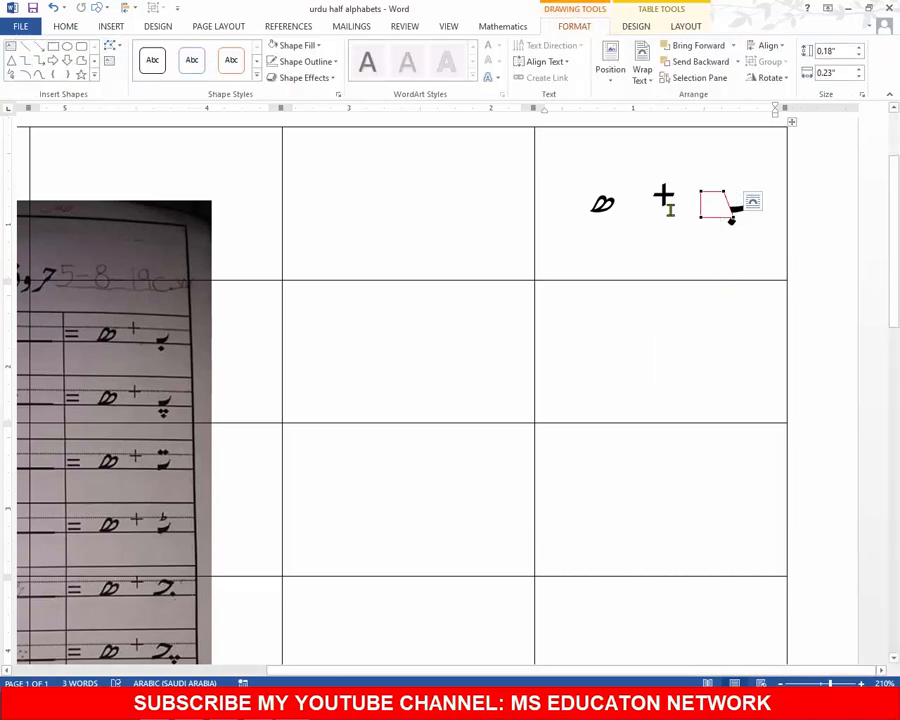
left_click_drag(732, 219, 729, 216)
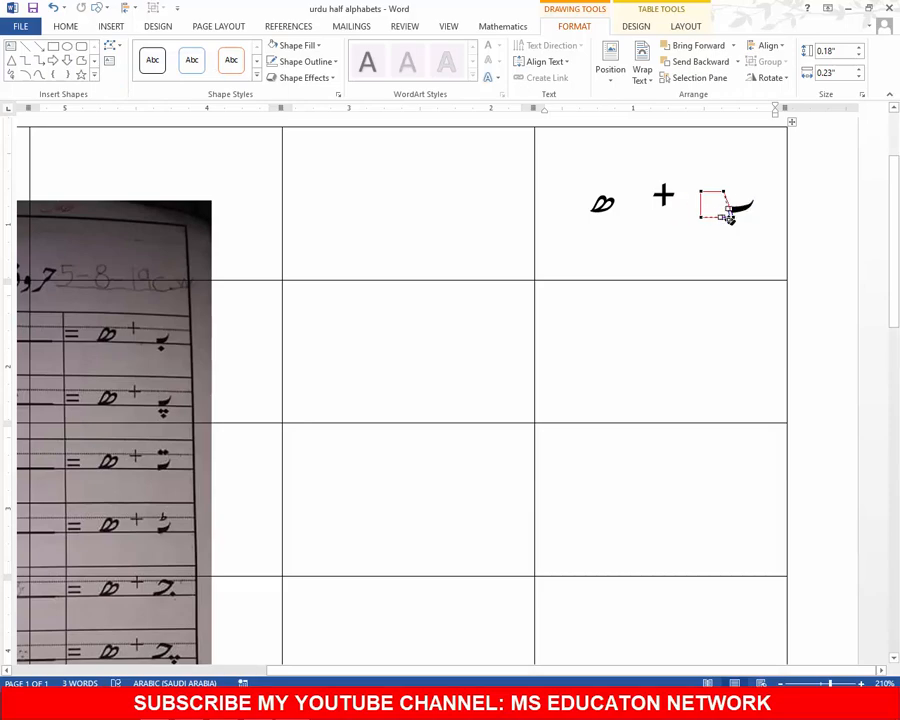
left_click(717, 265)
Try to select all the objects of ب + ھ in the first row together using Select Objects and a selection box
scroll(680, 293, "down", 8)
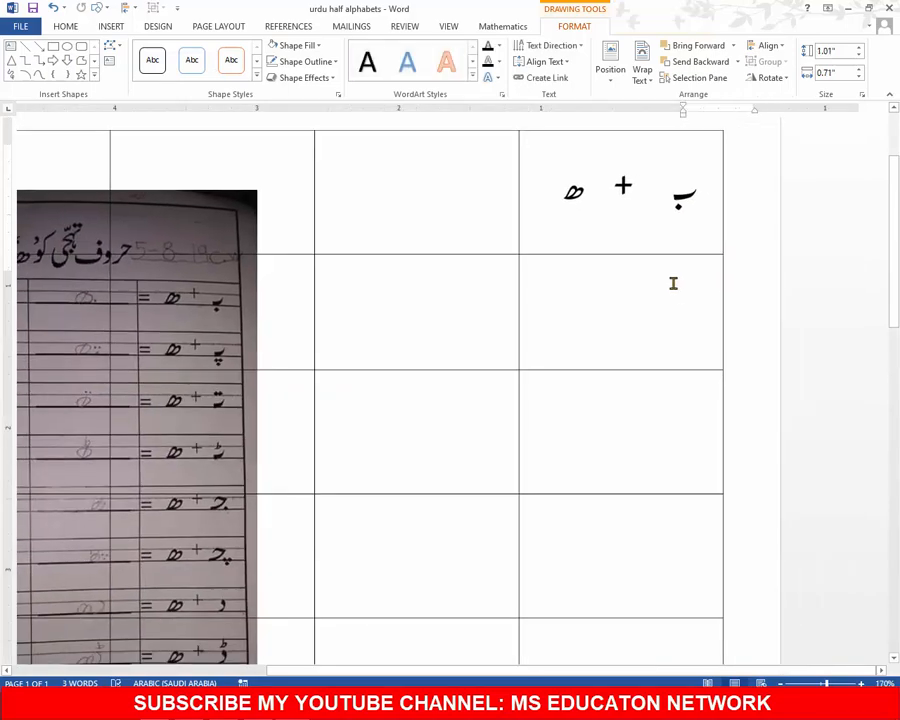
scroll(538, 282, "down", 1)
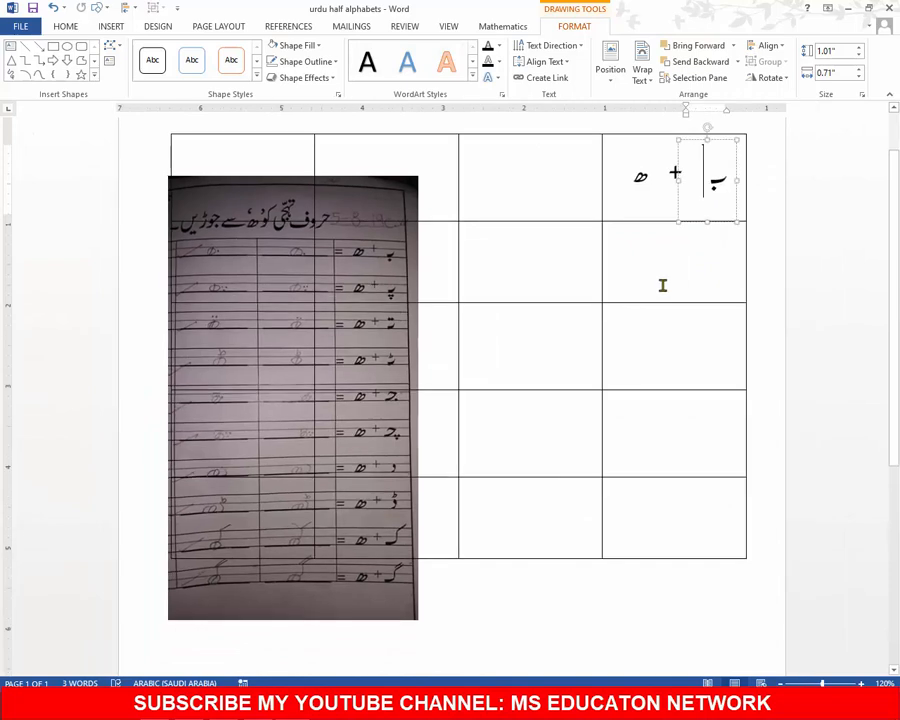
left_click(680, 300)
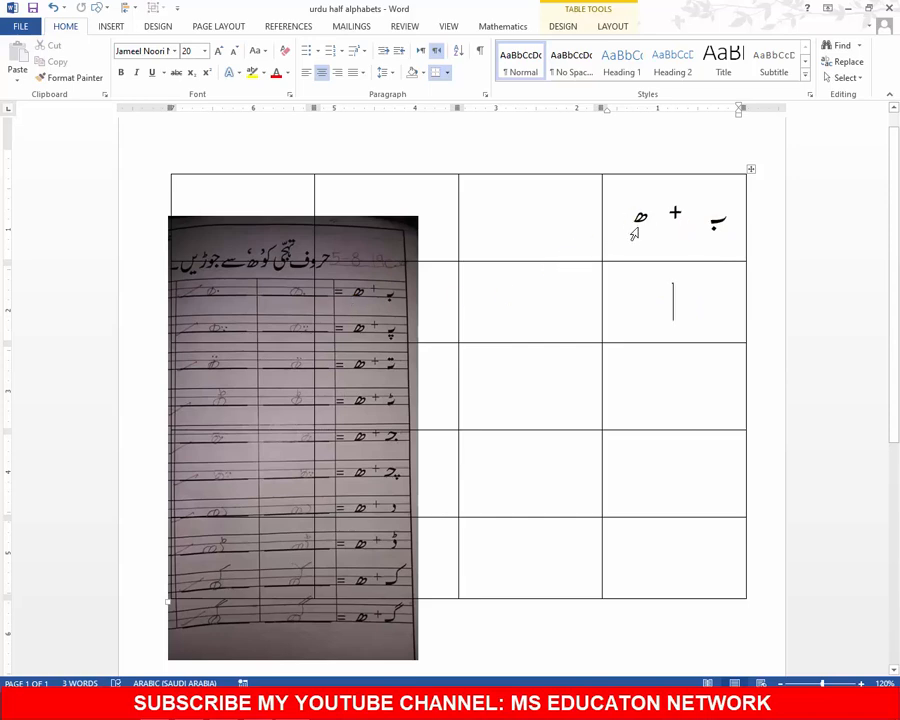
left_click(863, 82)
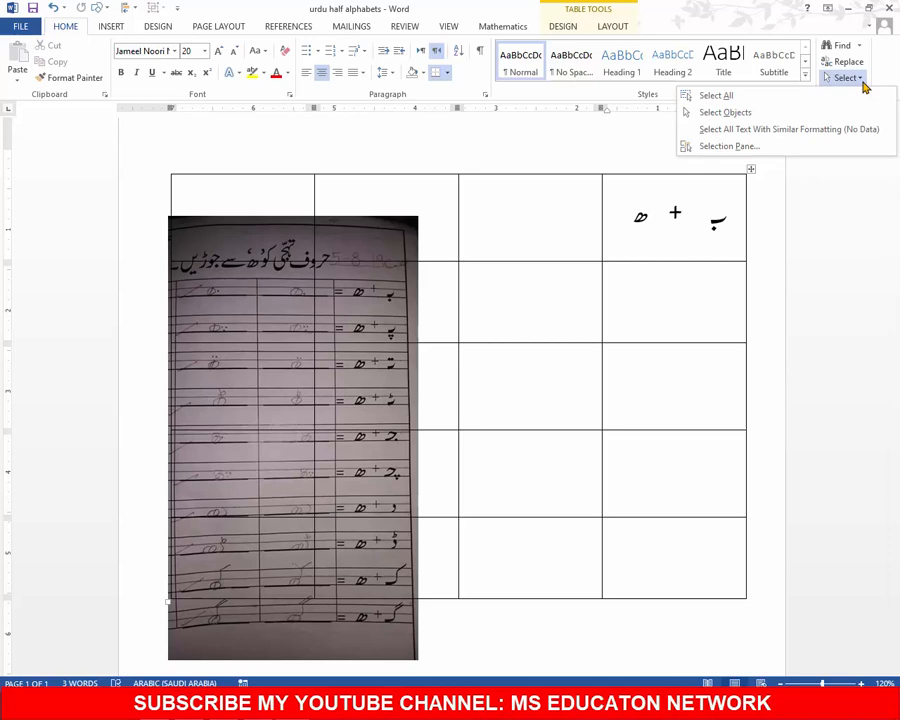
left_click(727, 112)
left_click_drag(775, 147, 542, 315)
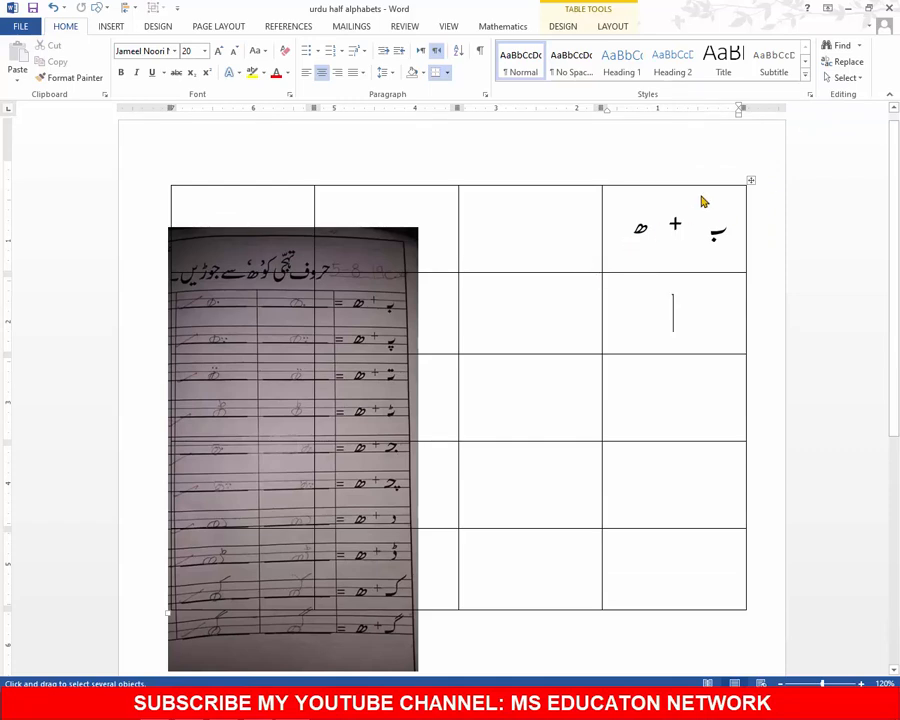
left_click_drag(779, 136, 516, 400)
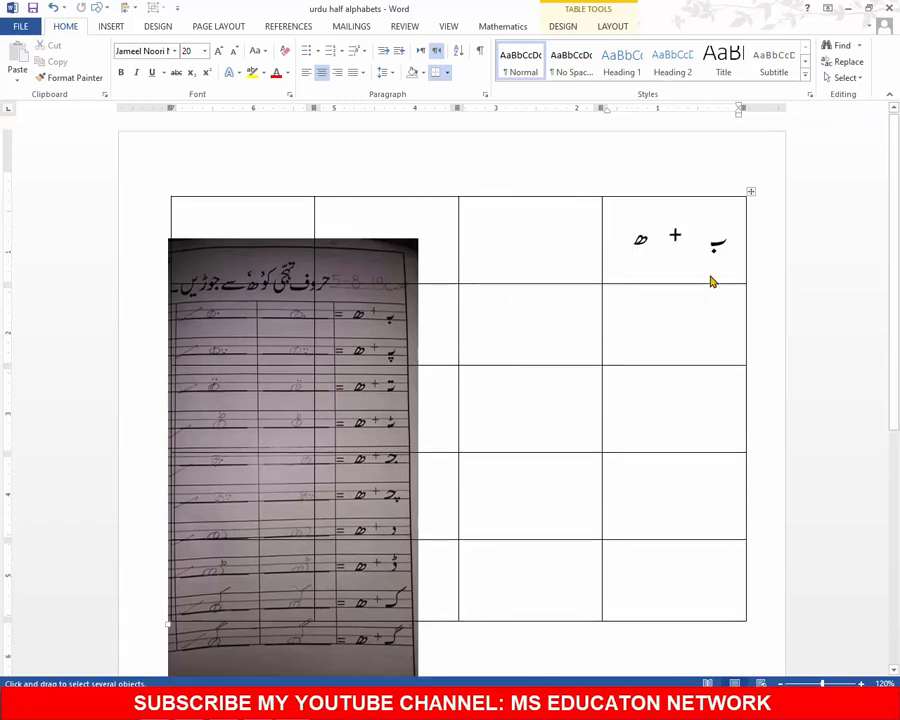
left_click(718, 237)
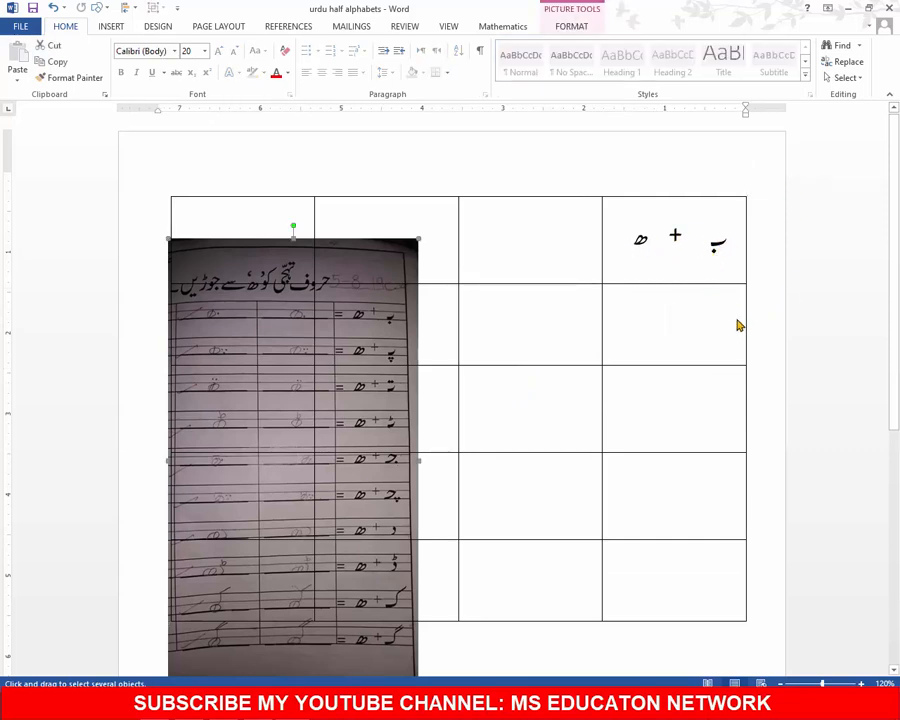
Select the text boxes of ب, the plus sign and ھ in the first row together
left_click(716, 240)
left_click(641, 250, "shift")
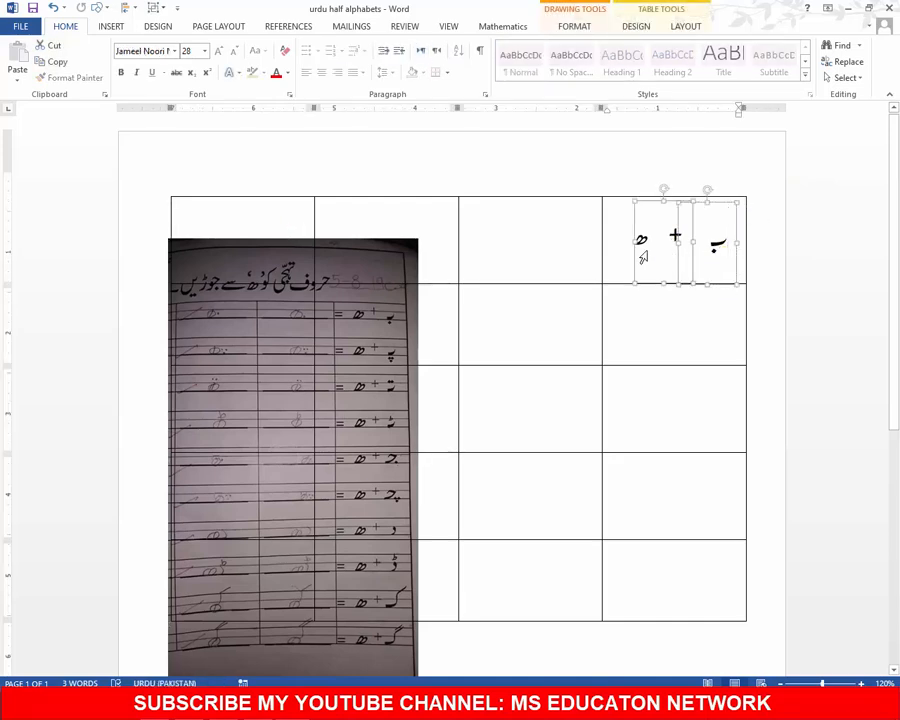
left_click(641, 243, "shift")
left_click(634, 267, "shift")
left_click(682, 202, "shift")
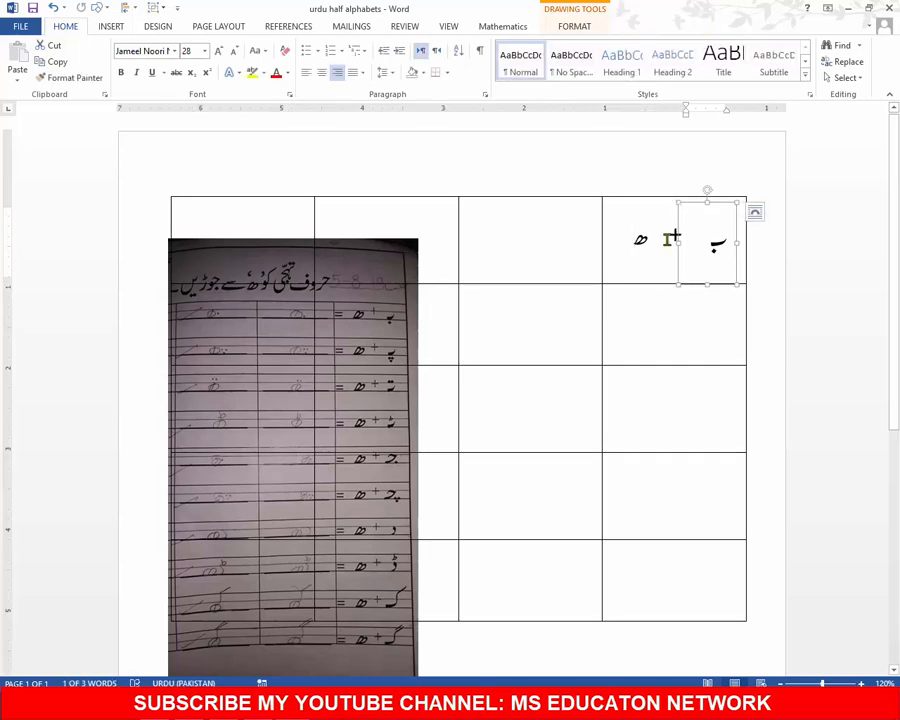
left_click(671, 284, "shift")
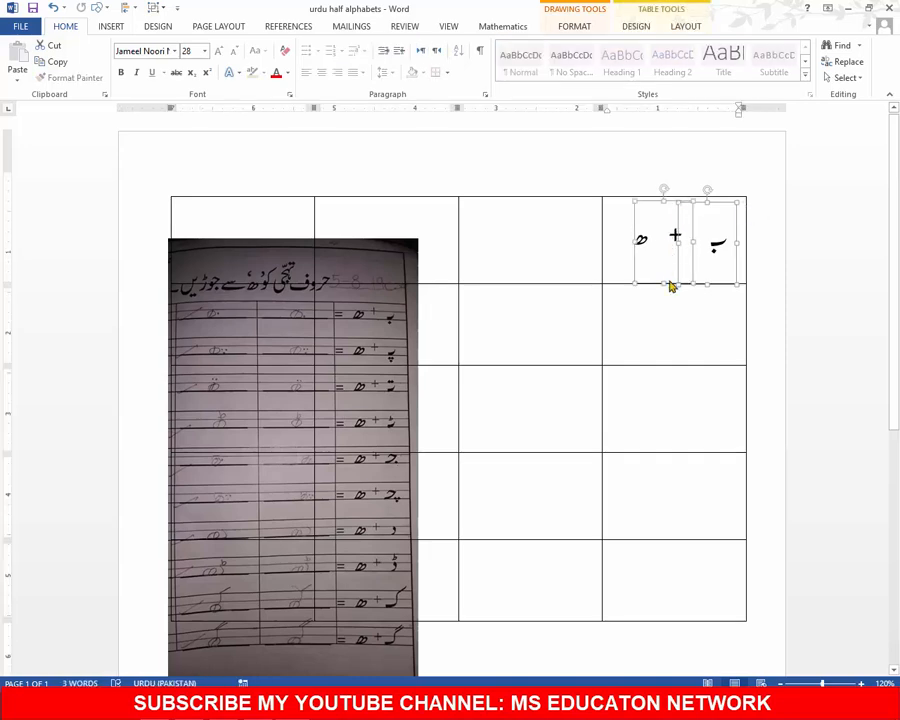
left_click(624, 255, "ctrl")
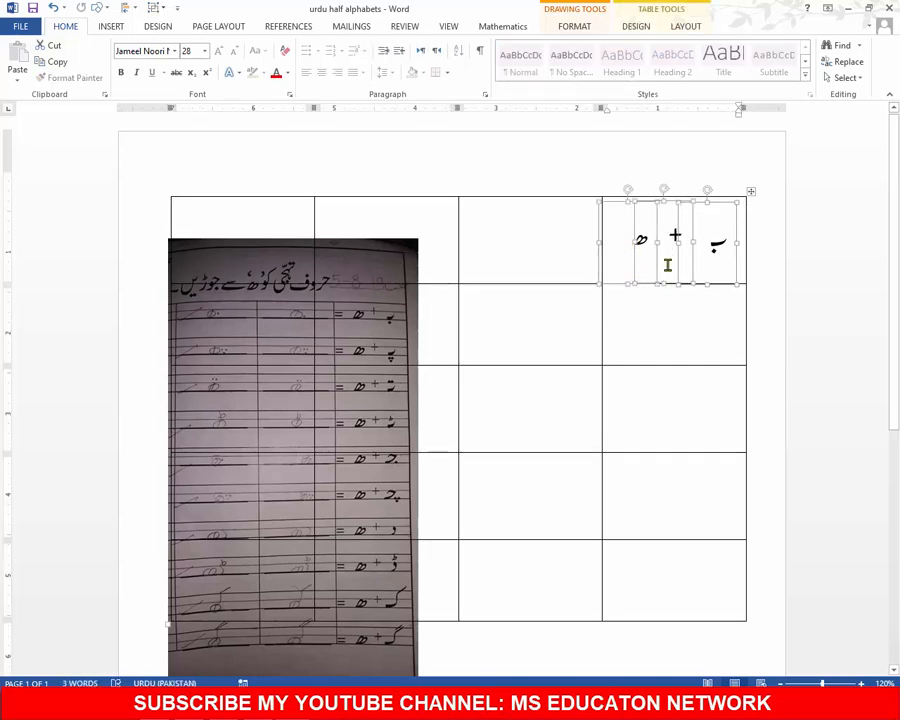
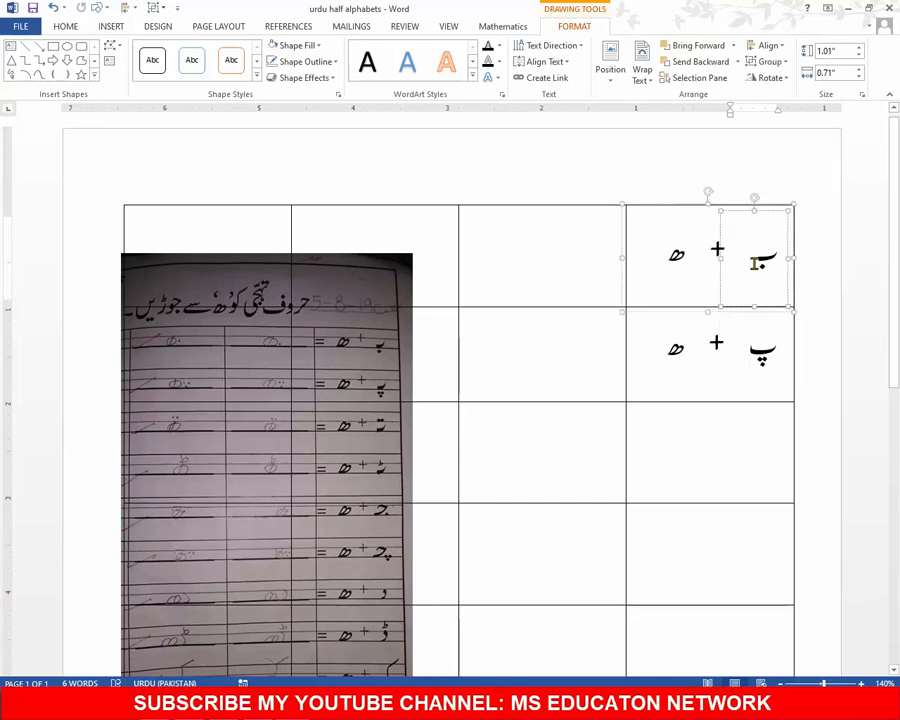
Try to select the white masking rectangle beside ب in the first row using Select Objects
double_click(758, 268)
left_click(753, 286)
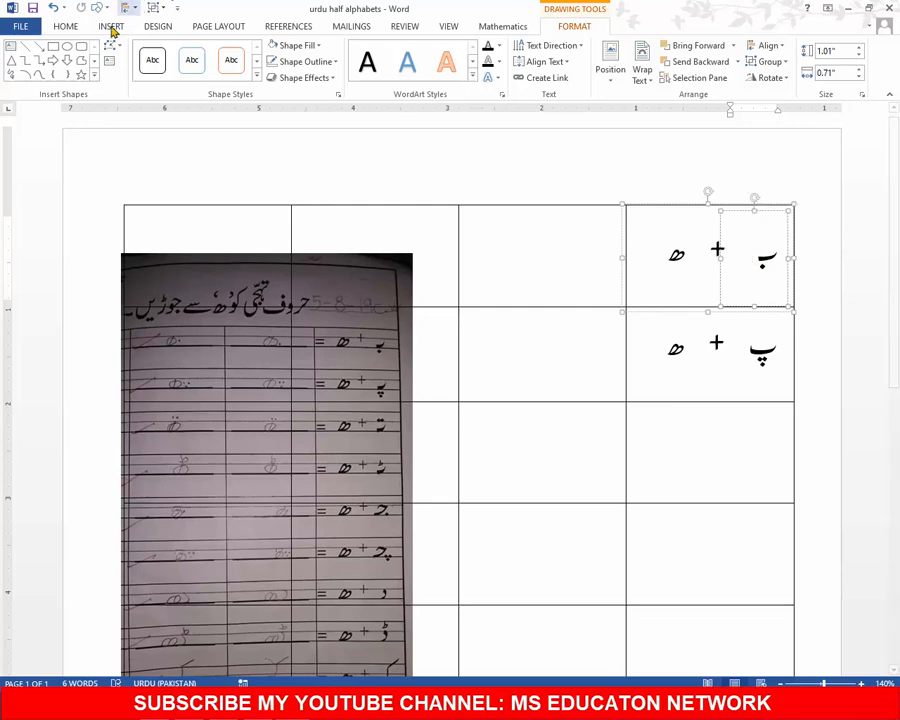
left_click(68, 28)
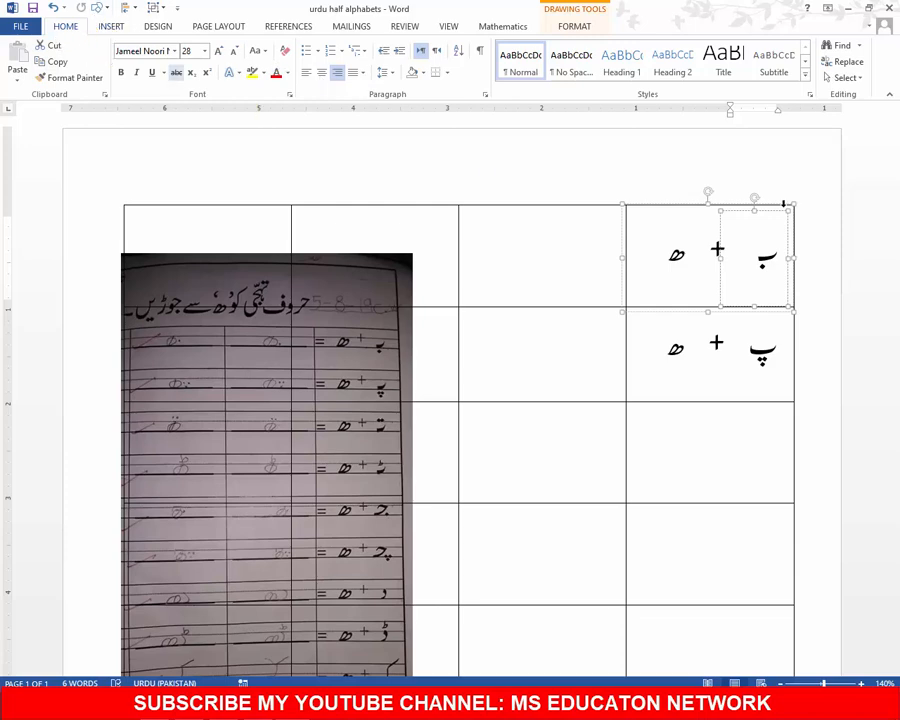
left_click(848, 78)
left_click(722, 112)
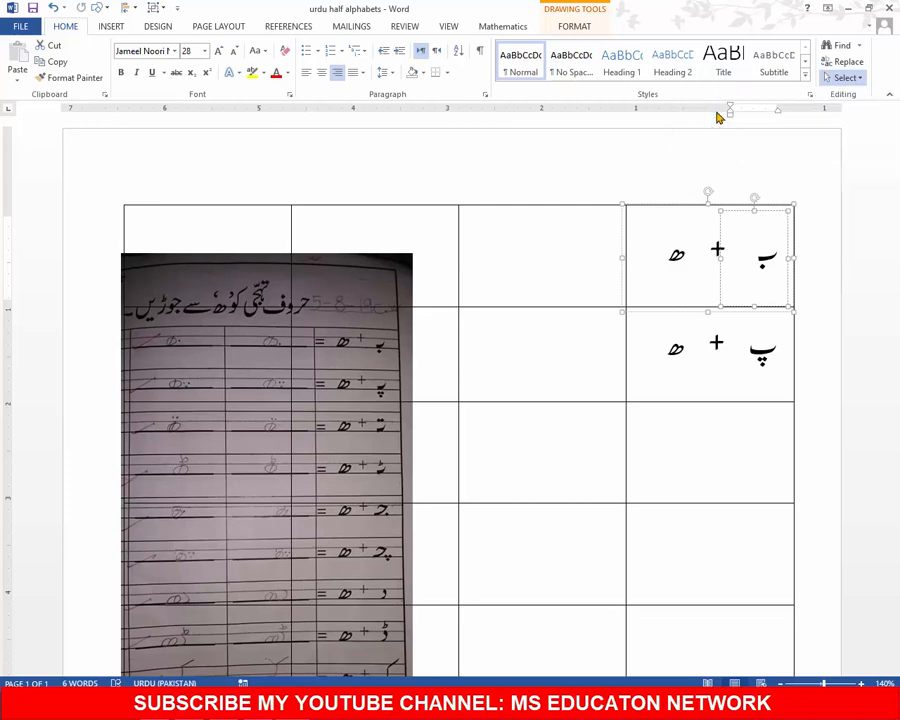
key("Tab")
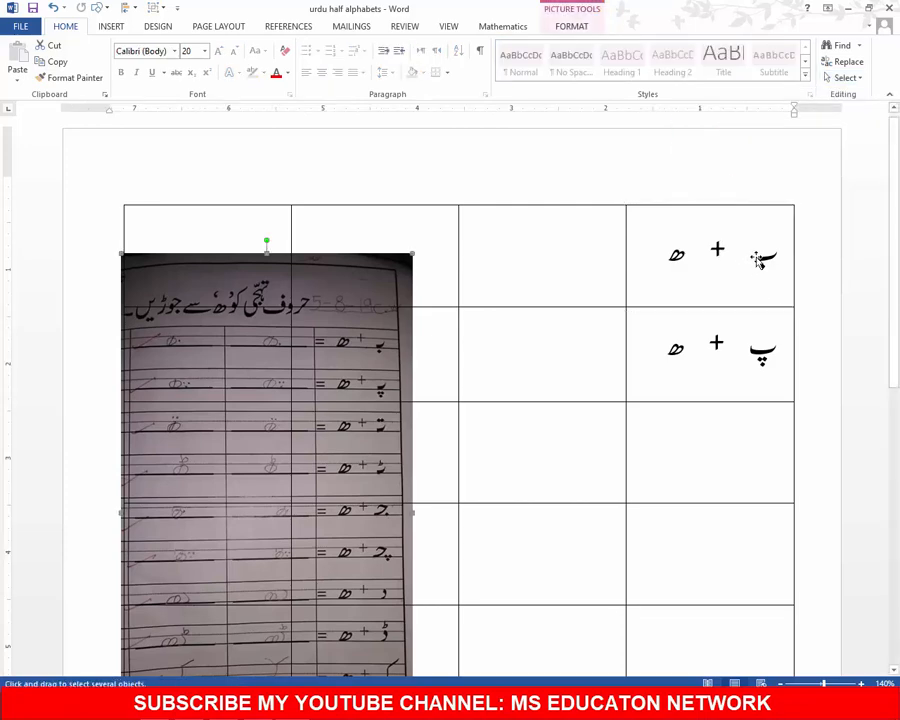
left_click(762, 260)
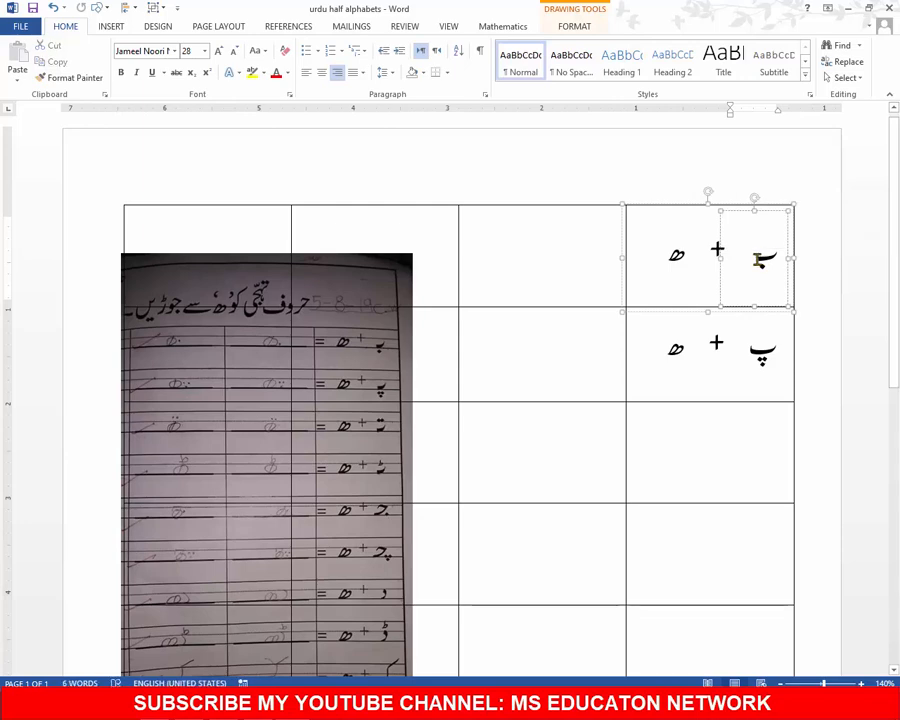
left_click(721, 356)
left_click(758, 265)
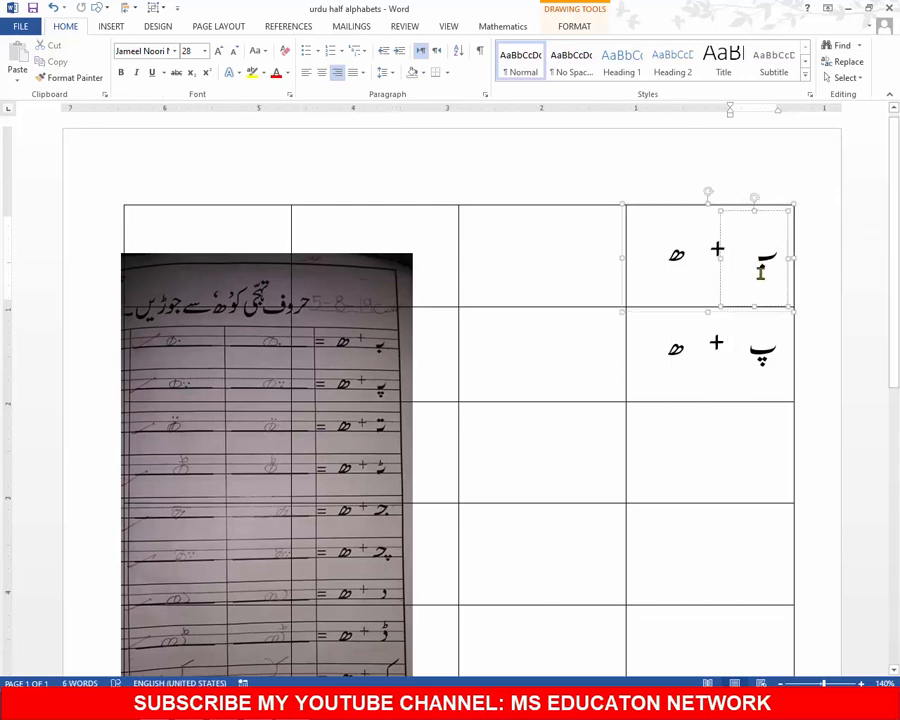
left_click(715, 374)
left_click(727, 390)
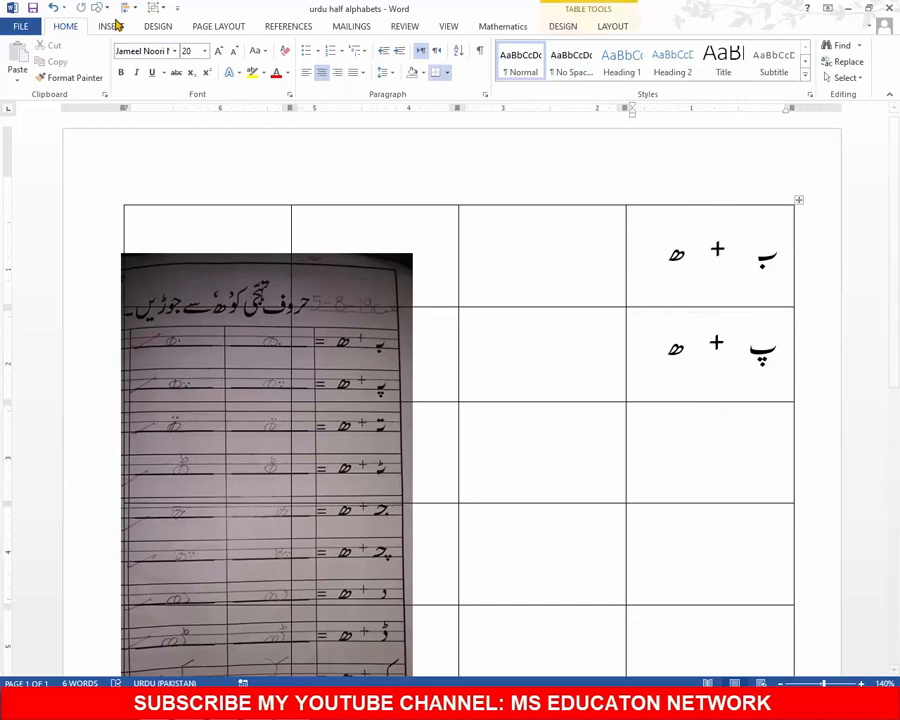
Draw a rectangle about 0.15 by 0.18 inches in the second row and place it against the tail end of پ
left_click(117, 28)
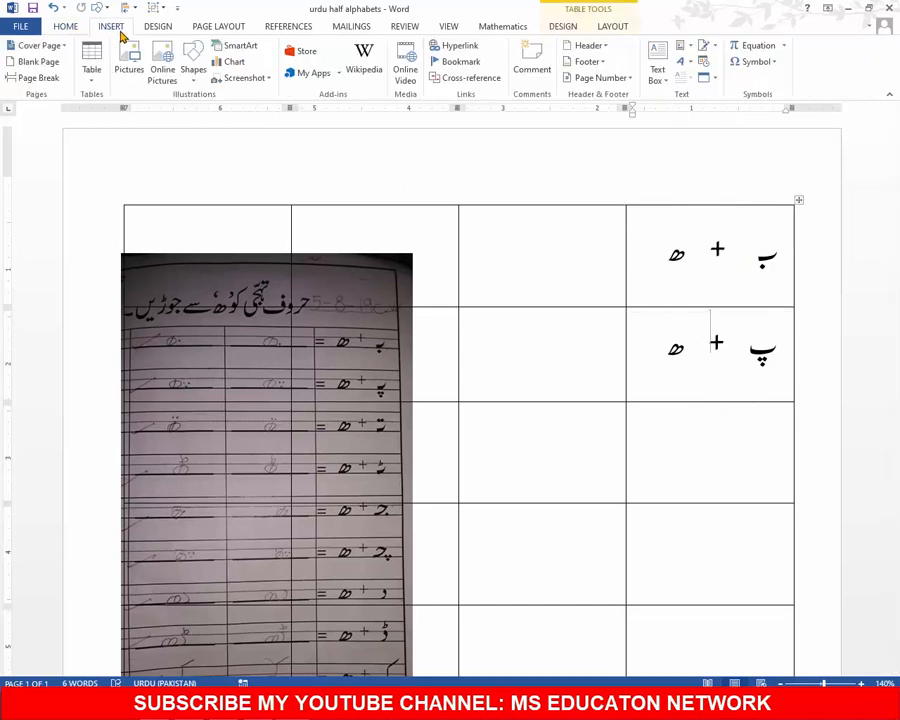
left_click(188, 72)
left_click(229, 115)
mouse_move(501, 311)
left_mouse_down()
mouse_move(527, 337)
mouse_move(532, 330)
mouse_move(516, 338)
mouse_move(522, 328)
mouse_move(520, 337)
mouse_move(707, 350)
mouse_move(760, 343)
mouse_move(747, 345)
mouse_move(754, 339)
left_mouse_up()
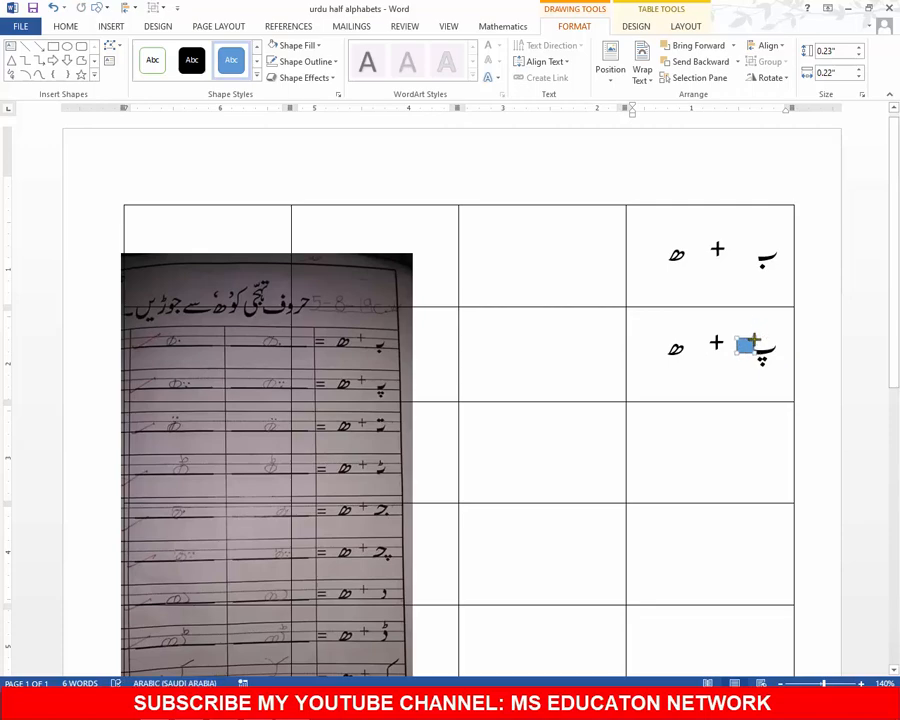
scroll(764, 356, "up", 5, "ctrl")
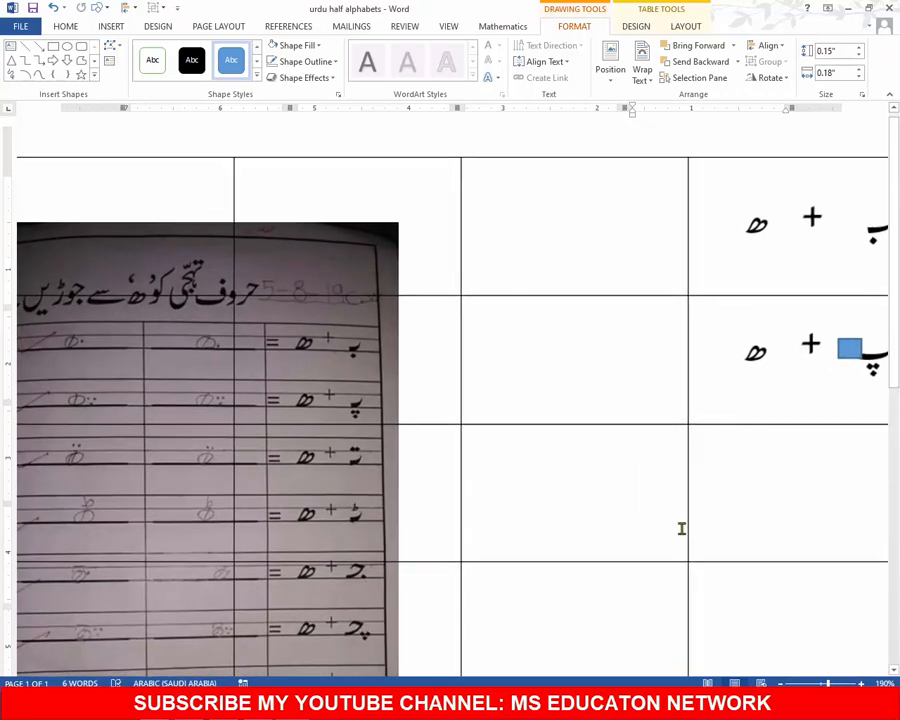
left_click_drag(657, 669, 765, 663)
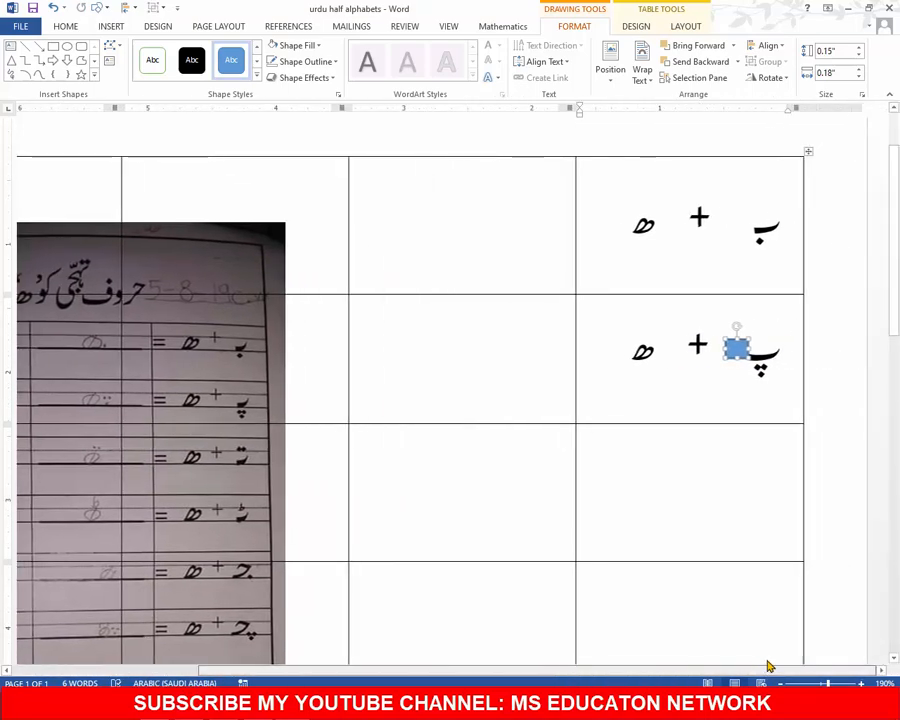
left_click_drag(730, 351, 731, 354)
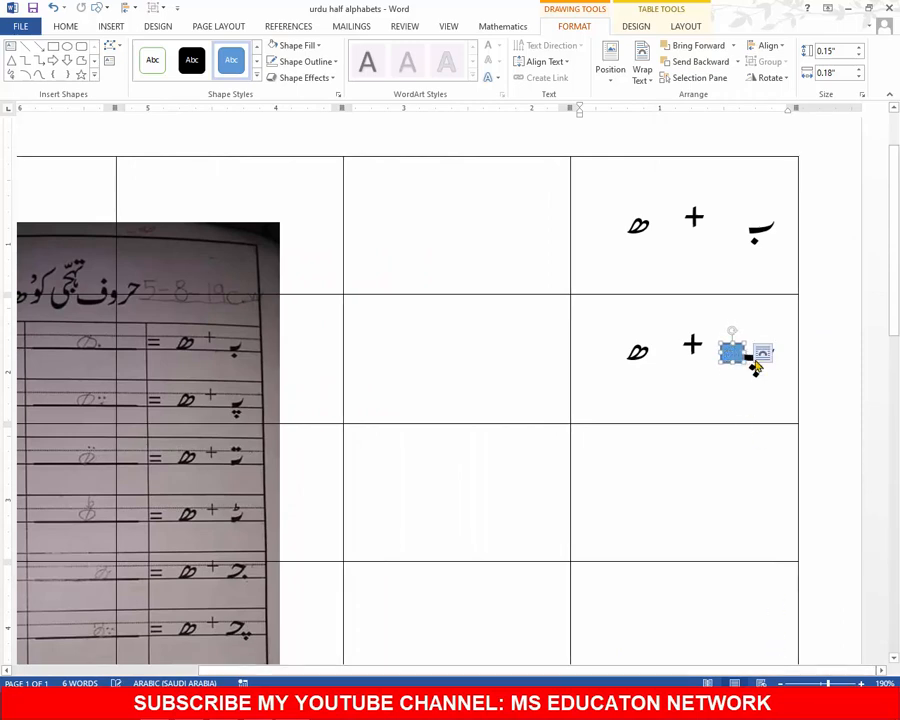
Fill the rectangle beside پ with white and remove its outline
left_click(111, 27)
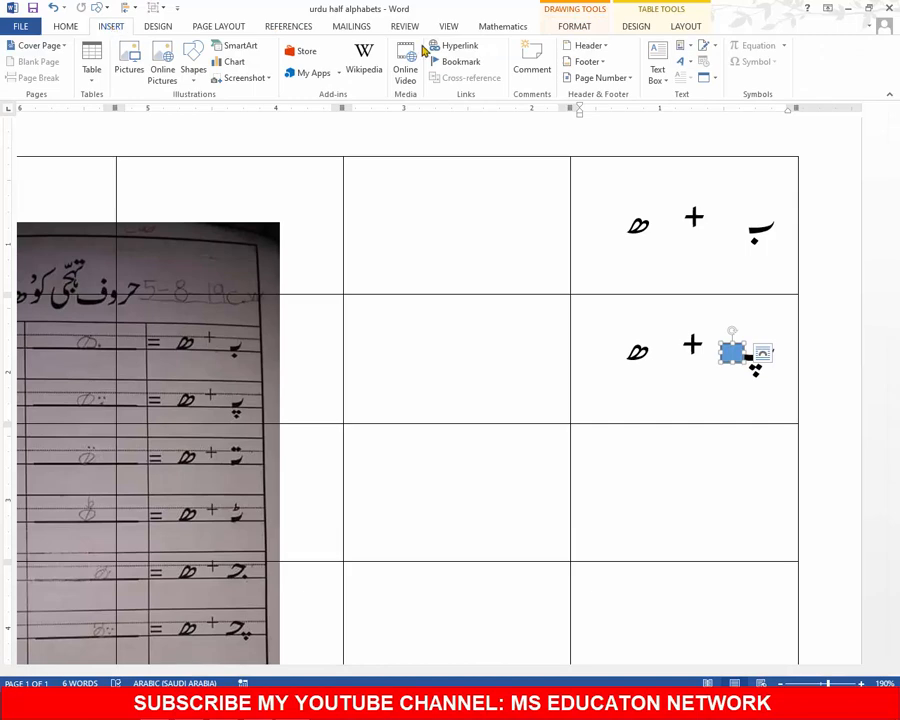
left_click(634, 27)
left_click(575, 27)
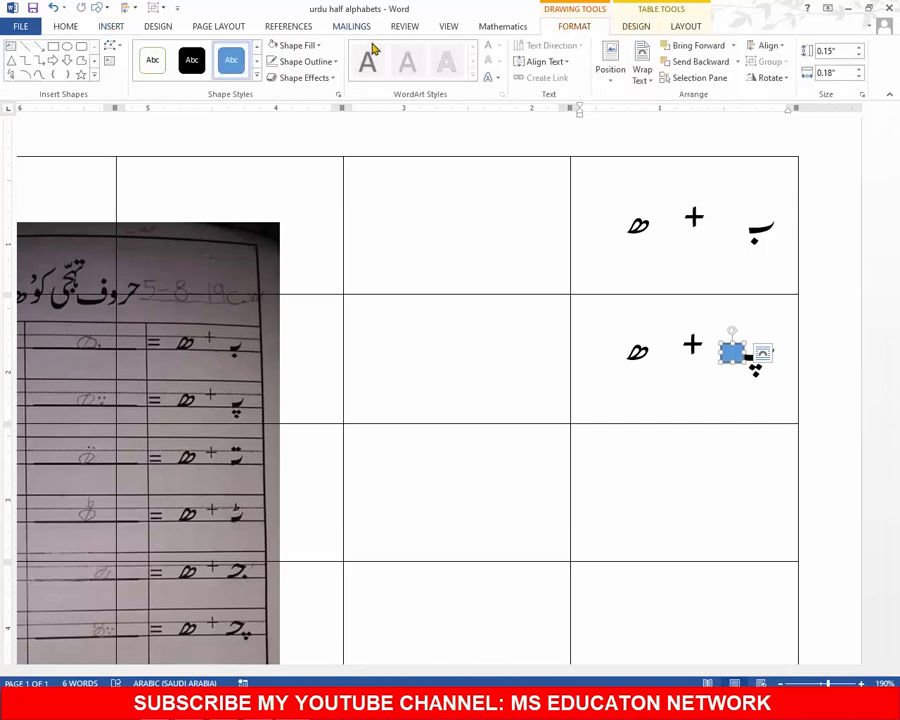
left_click(298, 45)
left_click(273, 78)
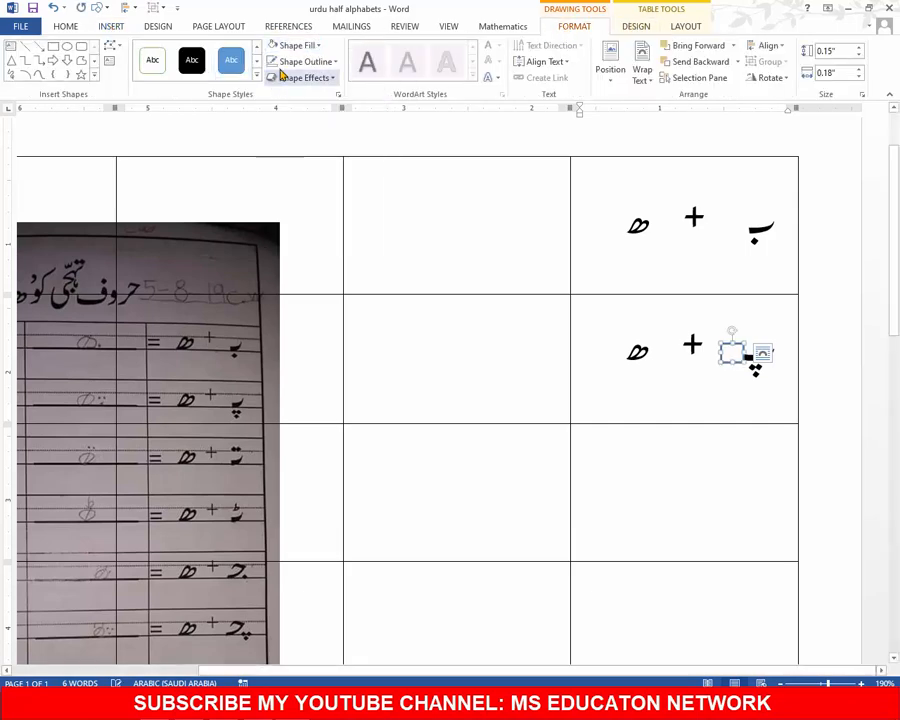
left_click(290, 62)
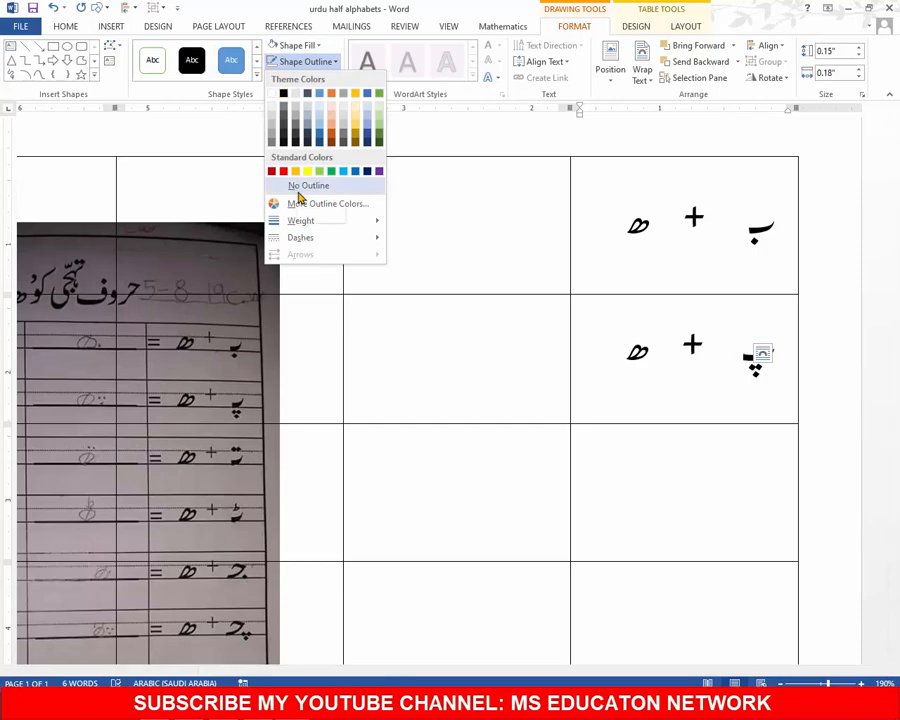
left_click(299, 194)
left_click(699, 488)
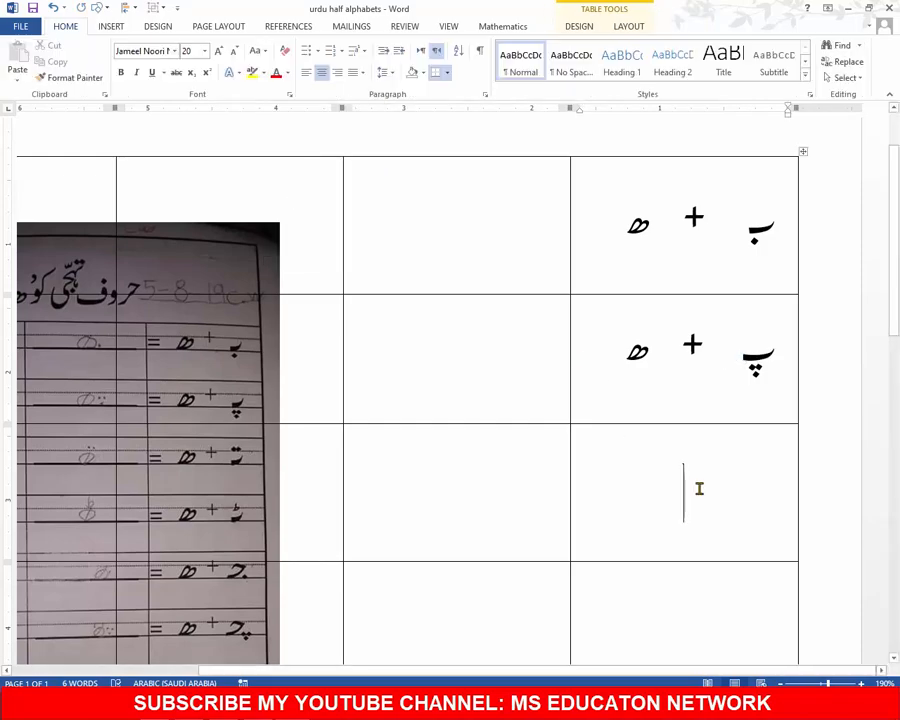
Shift the white rectangle slightly further over پ to mask its tail and leave the half form
scroll(699, 488, "down", 4)
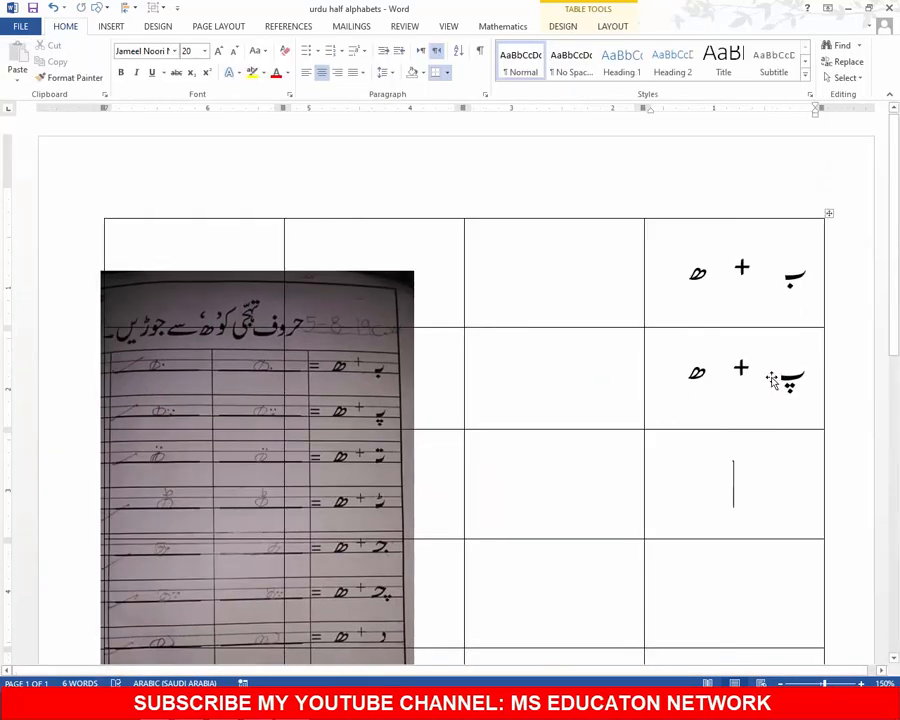
left_click(773, 378)
left_click_drag(776, 376, 783, 376)
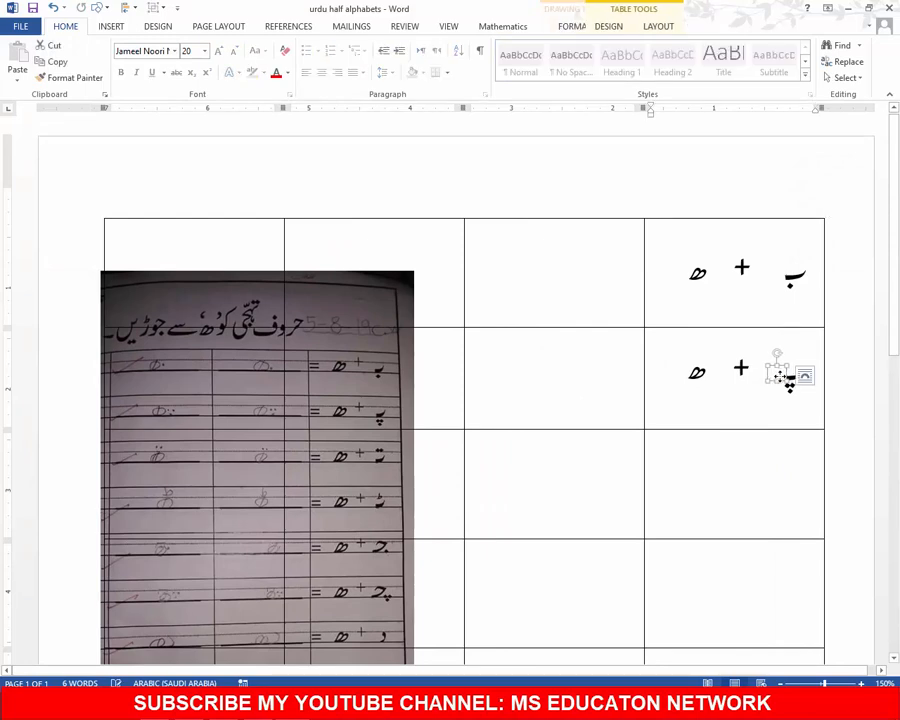
left_click(773, 466)
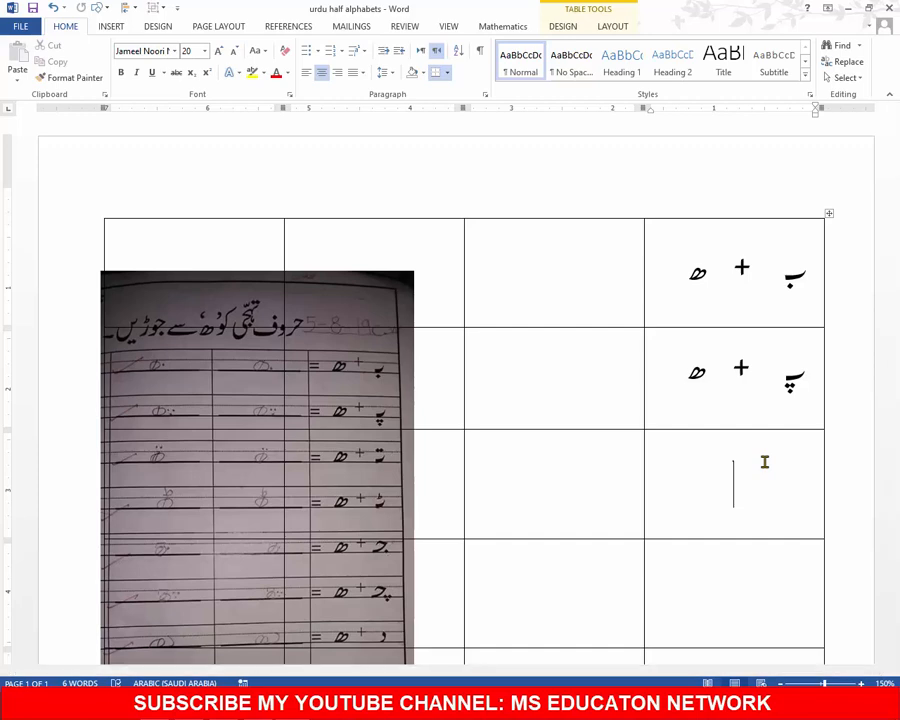
Duplicate the grouped ب + ھ of the first row and place the copy in the third row of the same column
scroll(396, 432, "down", 4)
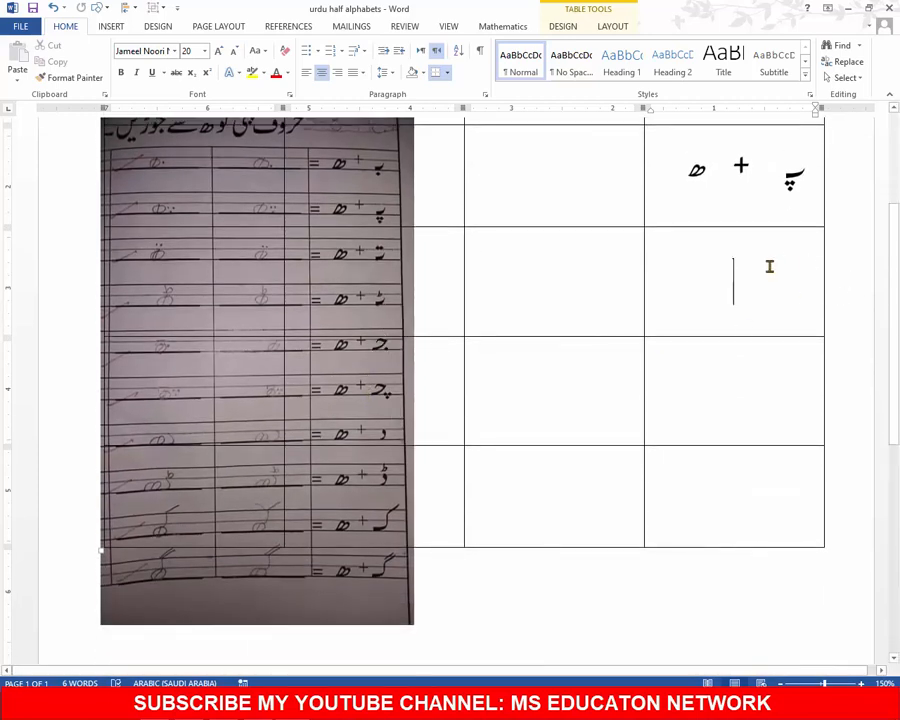
left_click(756, 183)
scroll(750, 270, "up", 4)
left_click(738, 247)
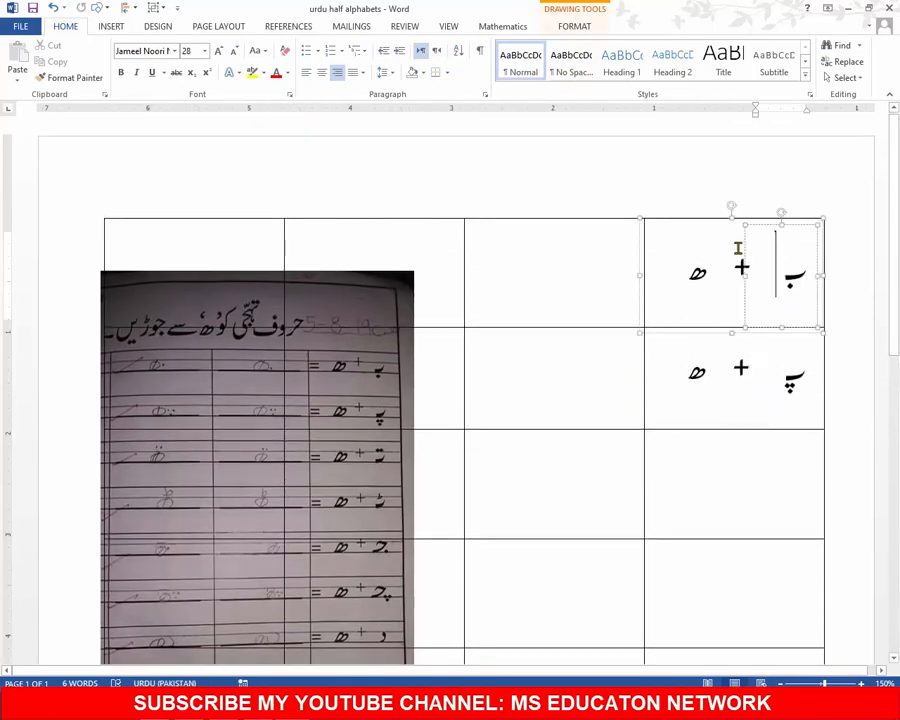
left_click(823, 313)
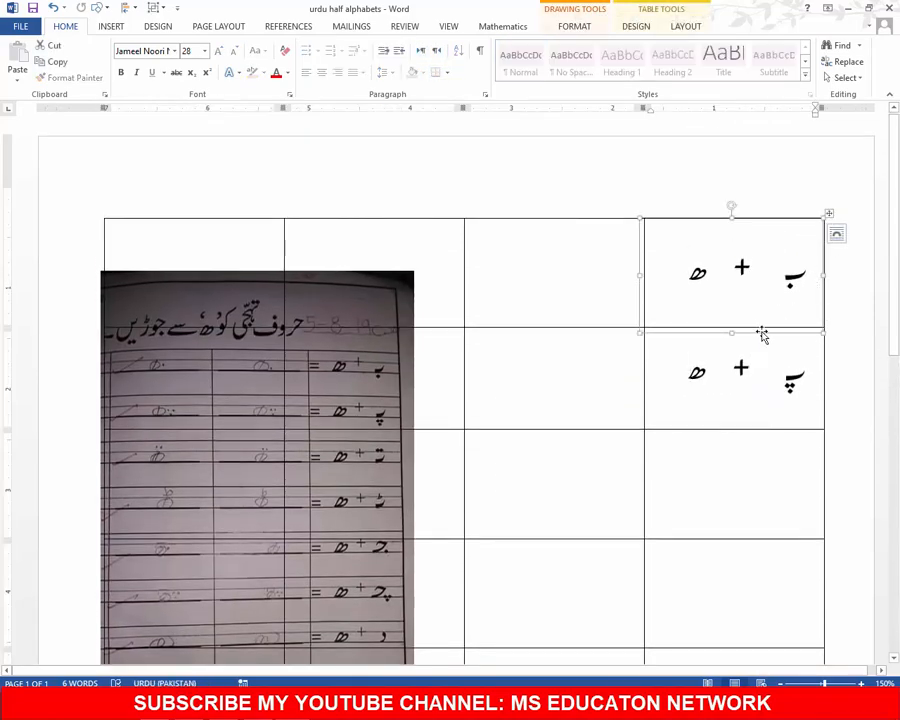
scroll(765, 333, "down", 2)
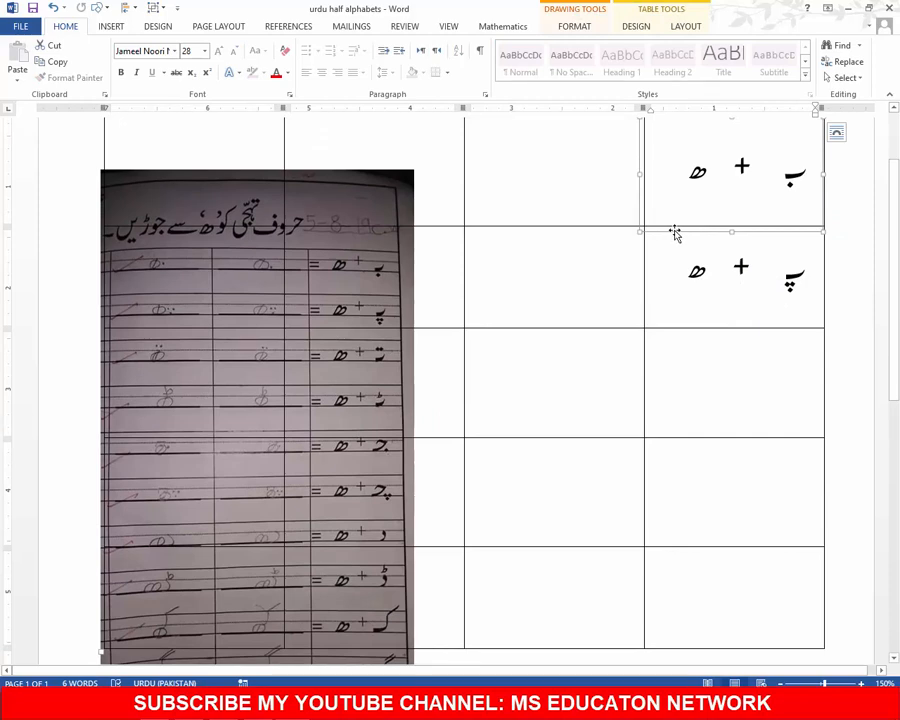
left_click_drag(674, 232, 671, 306)
left_click(221, 127)
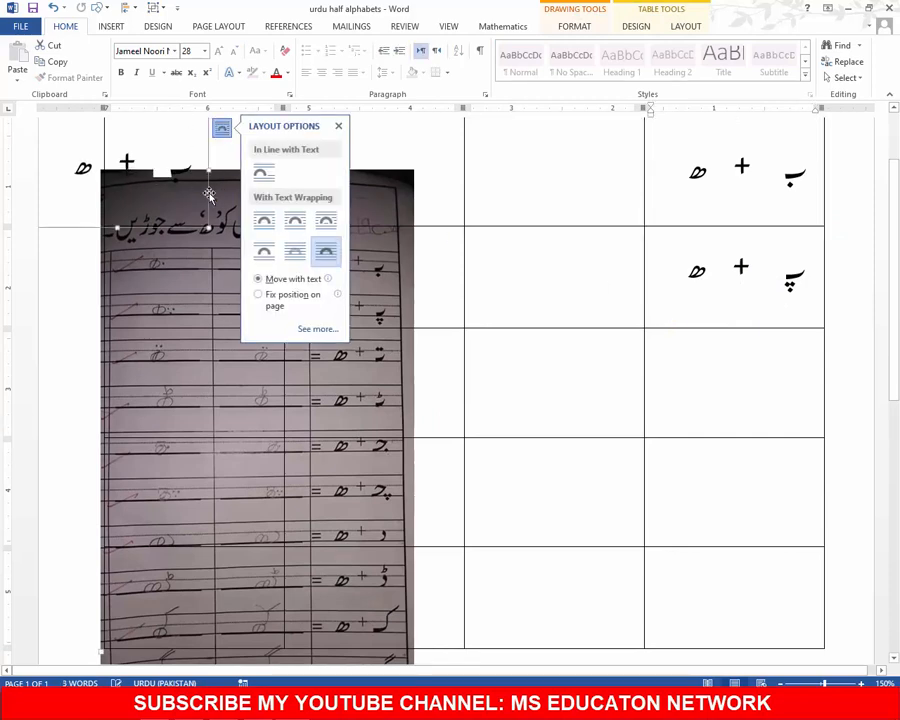
left_click_drag(207, 201, 820, 413)
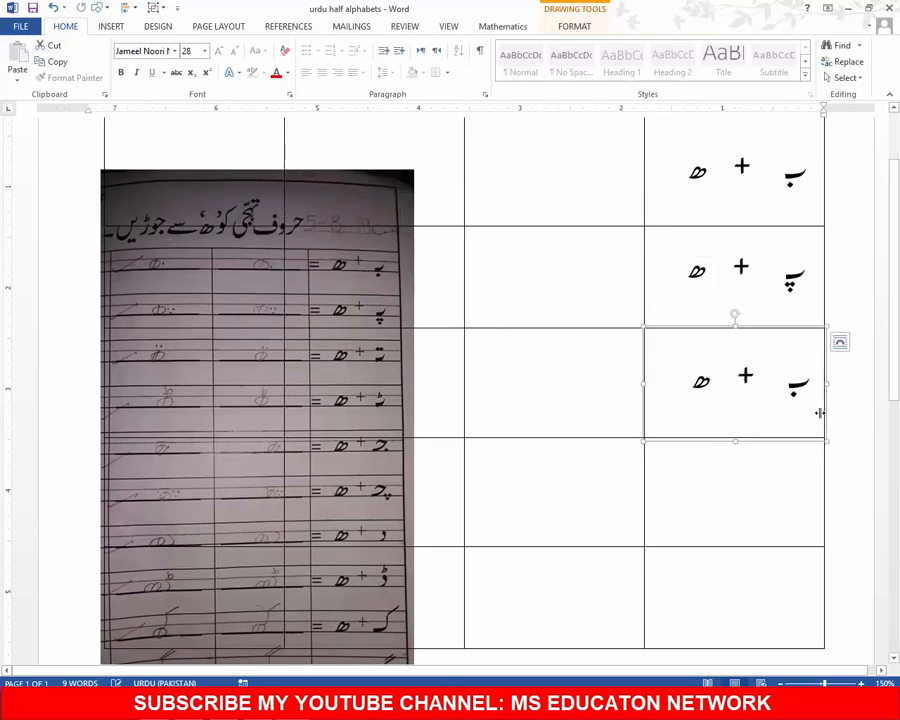
Replace the copied ب in the third row with ج and rework it into its joined form
left_click(796, 384)
left_click(792, 390)
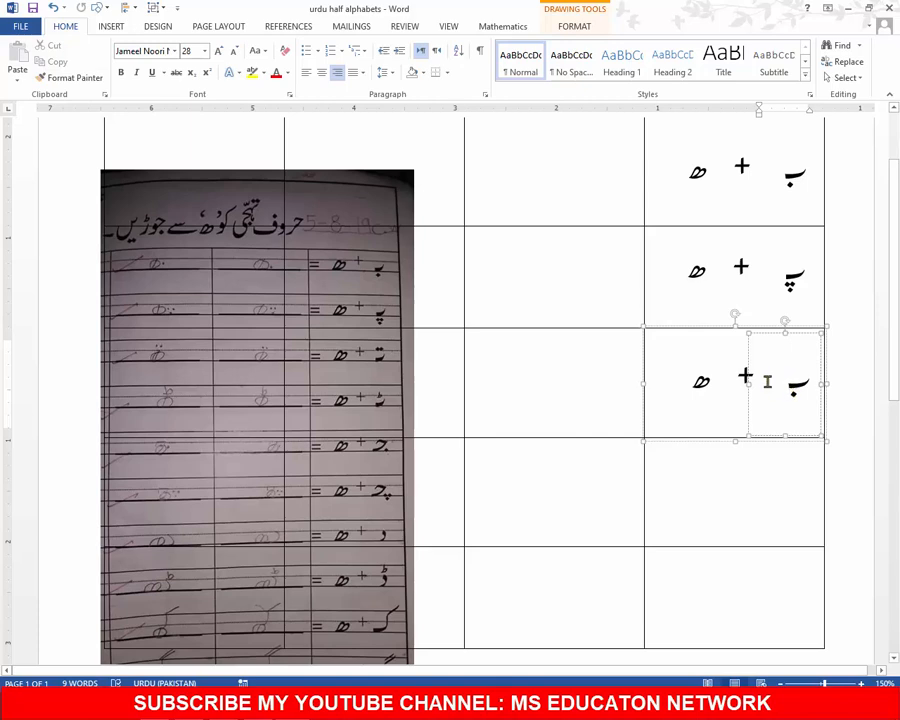
key("Delete")
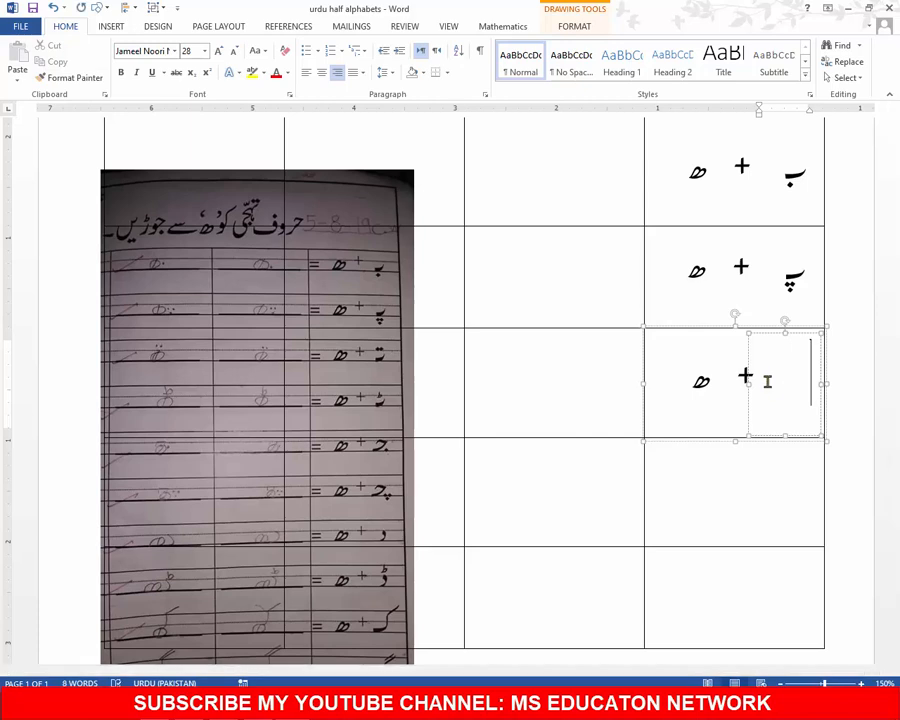
type("ج")
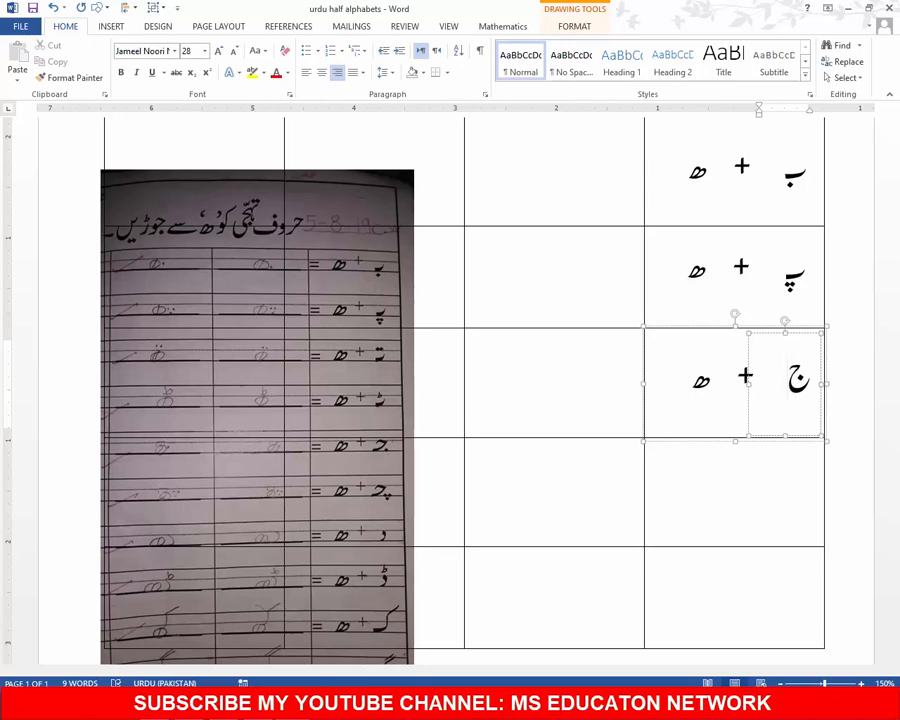
double_click(794, 382)
left_click(791, 391)
key("BackSpace")
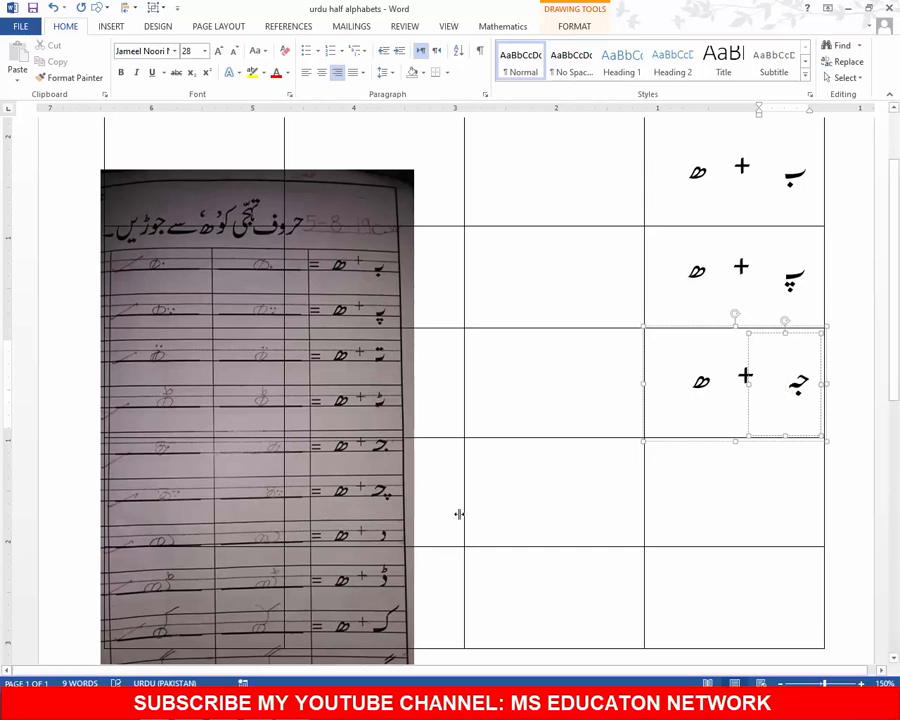
Ungroup the copied objects of ج + ھ in the third row
left_click(777, 397)
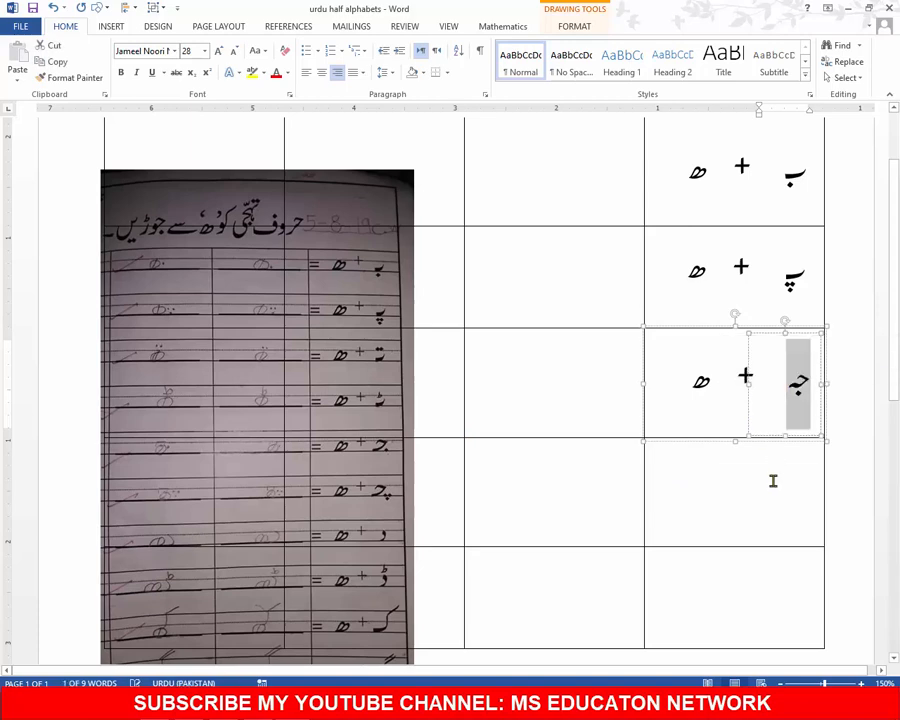
left_click(773, 480)
left_click(773, 390)
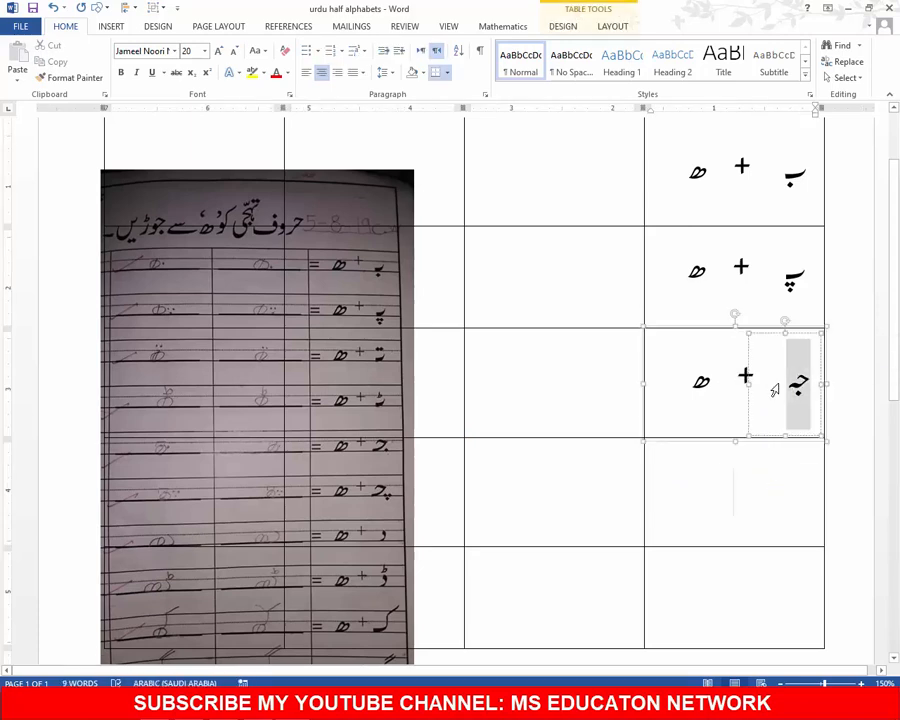
left_click(826, 422)
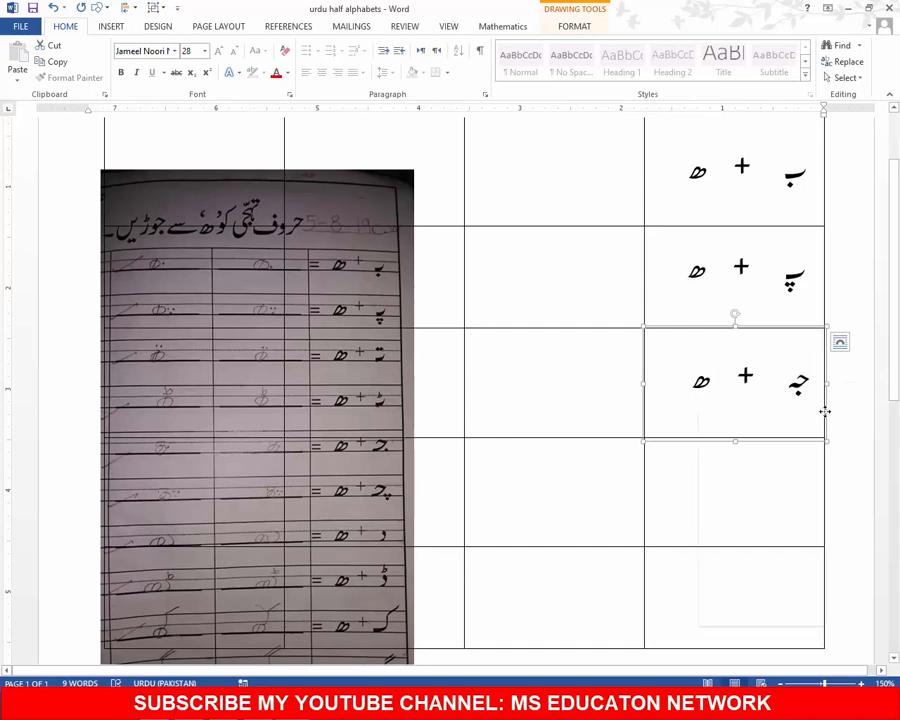
right_click(825, 411)
mouse_move(735, 495)
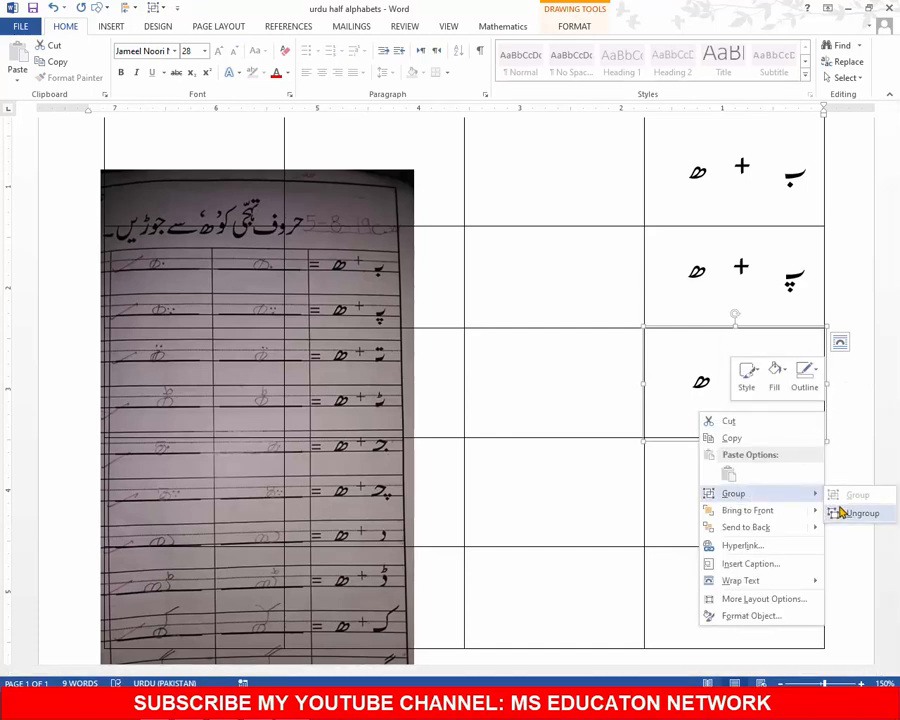
left_click(852, 512)
left_click(777, 464)
left_click(778, 380)
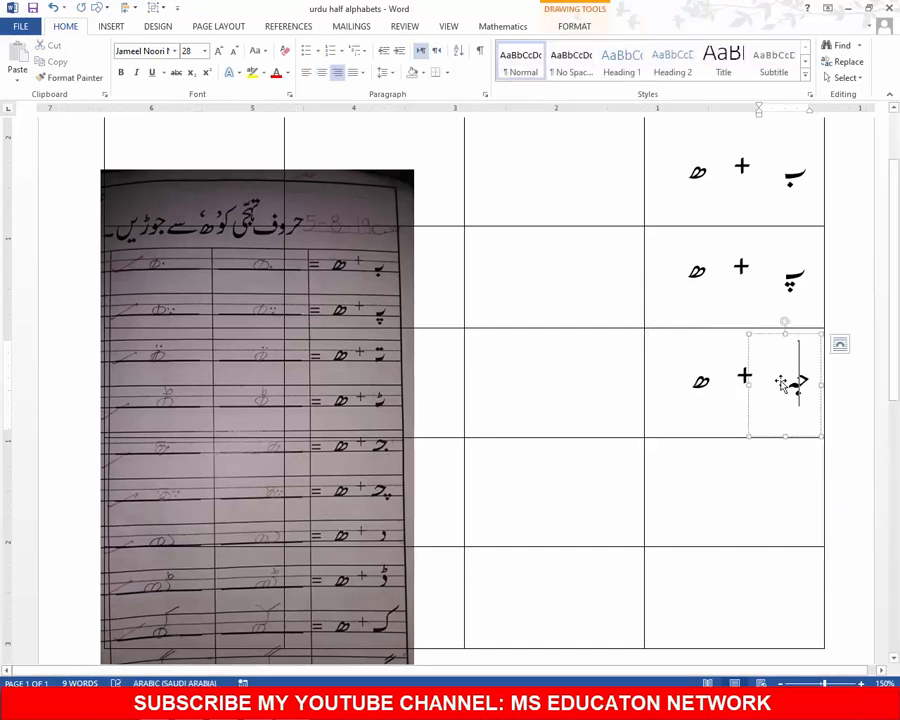
Nudge the white rectangle over ج in the third row to mask its tail and leave only the half form
left_click(808, 383)
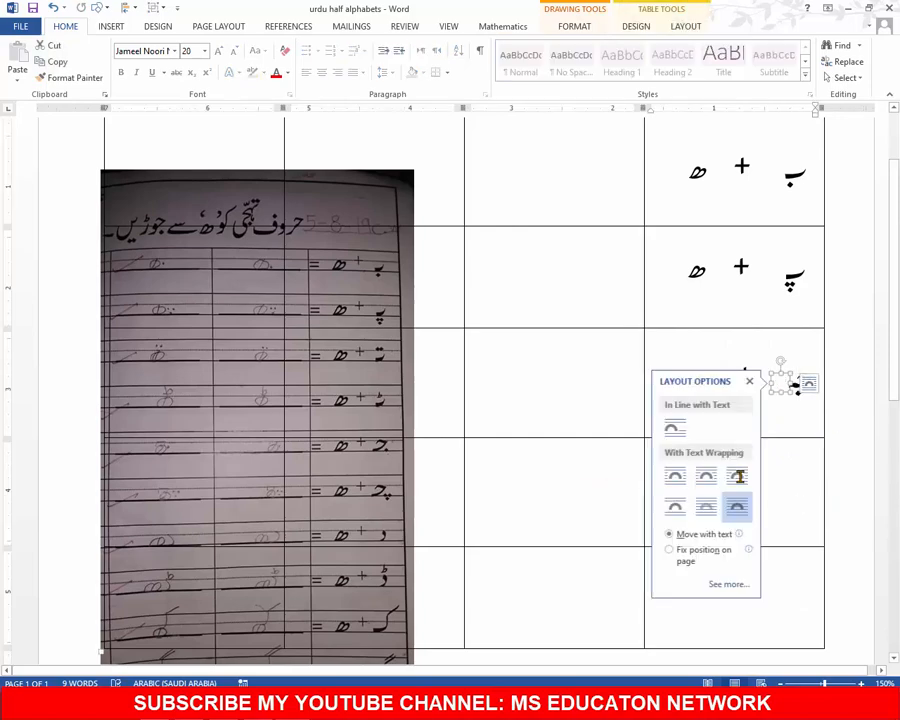
left_click(780, 470)
scroll(785, 452, "up", 3, "ctrl")
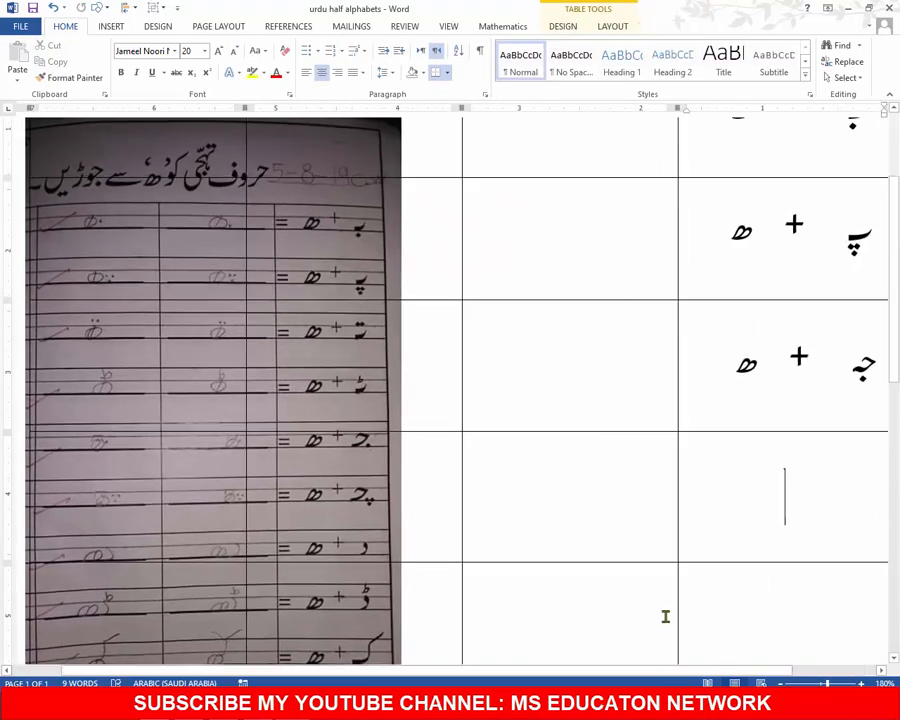
left_click_drag(660, 672, 790, 660)
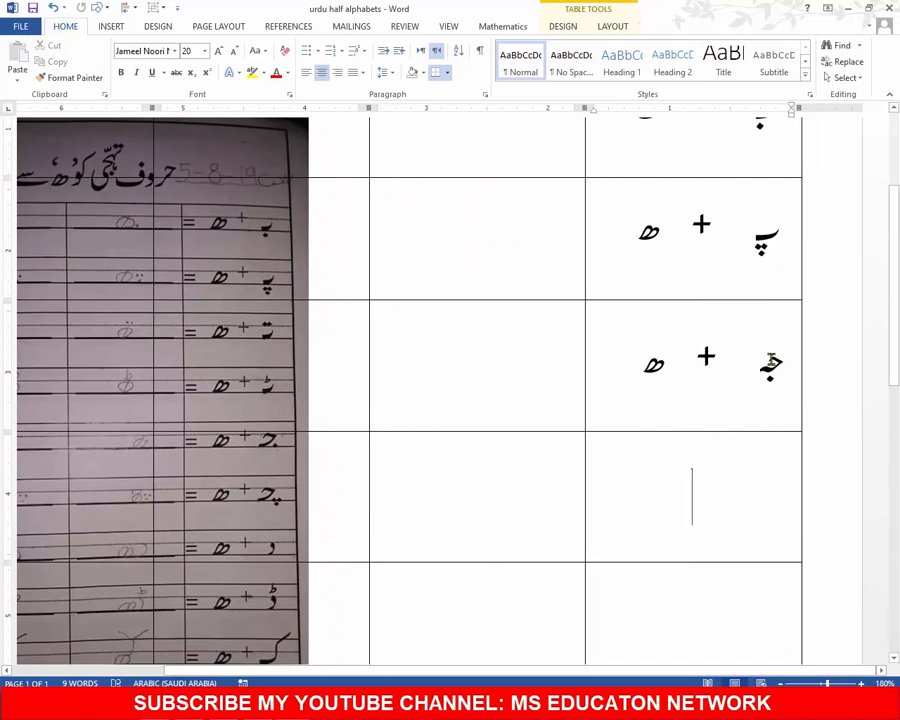
left_click(752, 365)
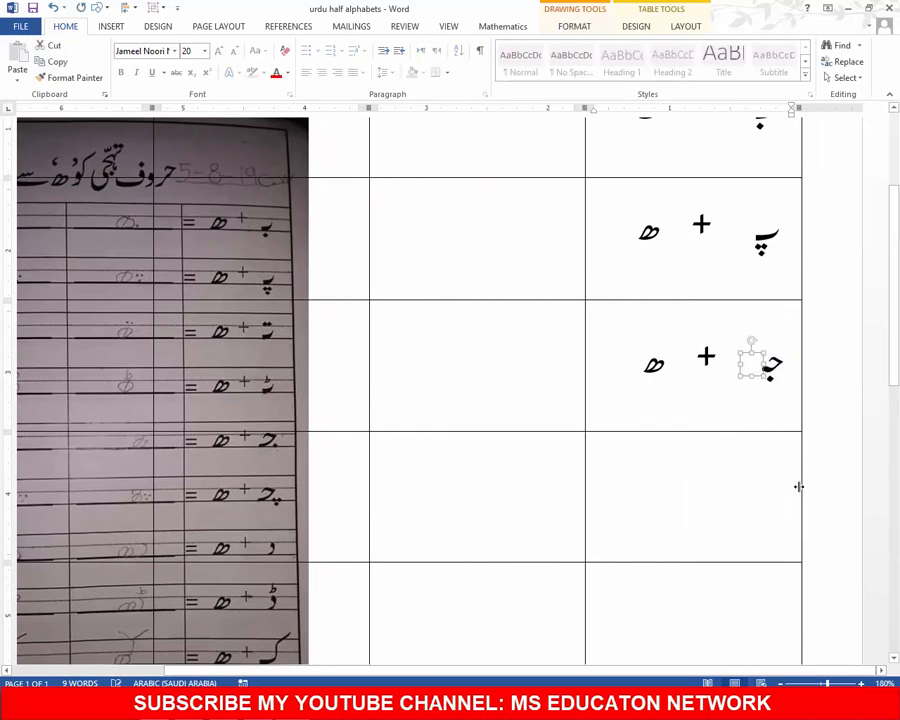
key("ctrl+Right")
key("ctrl+Up")
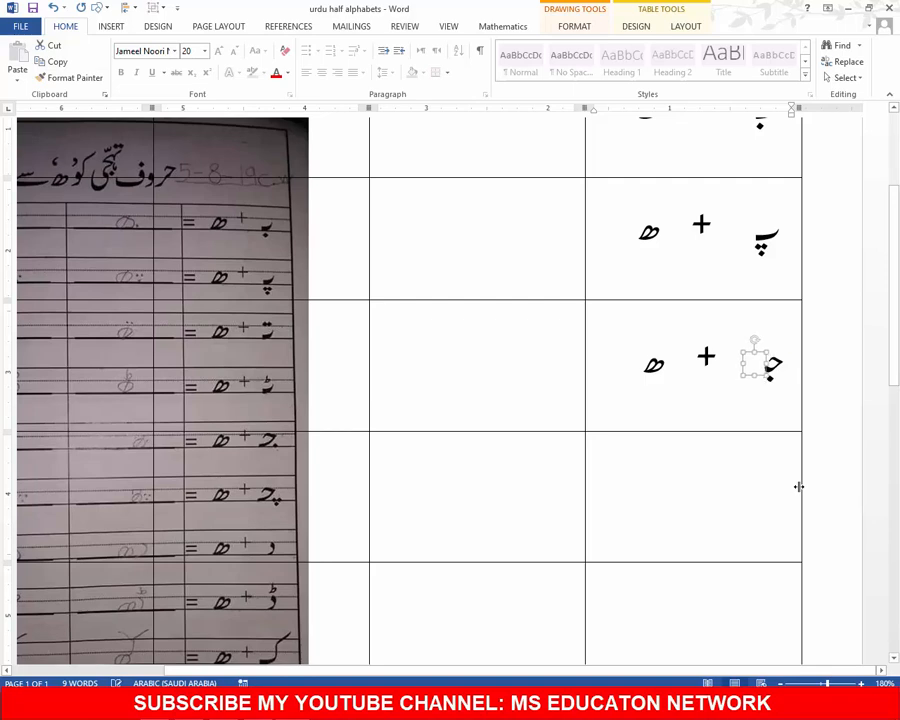
key("ctrl+Right")
key("ctrl+Right")
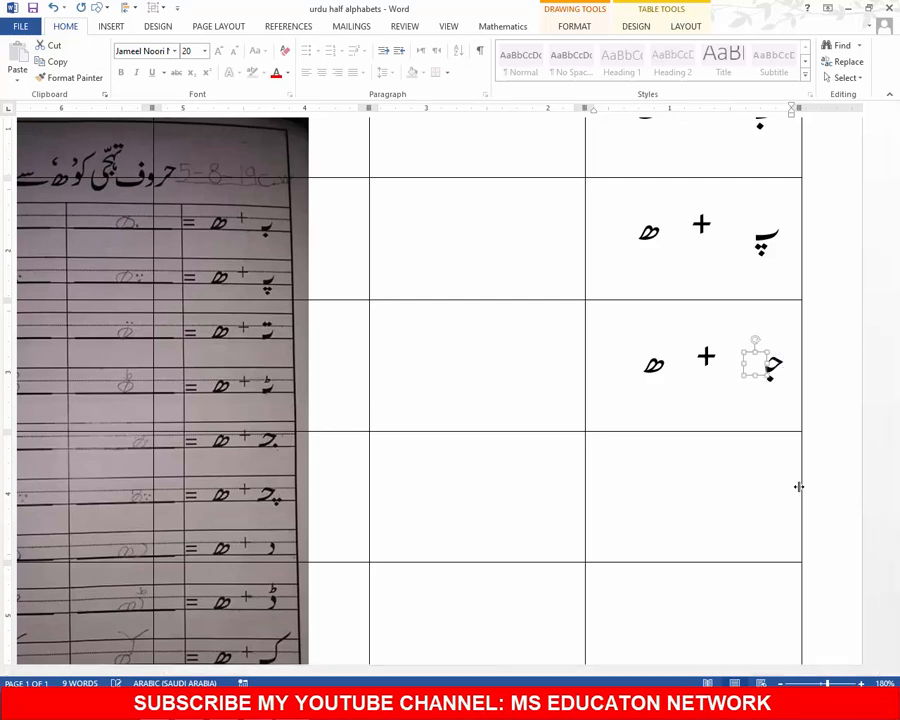
left_click(735, 488)
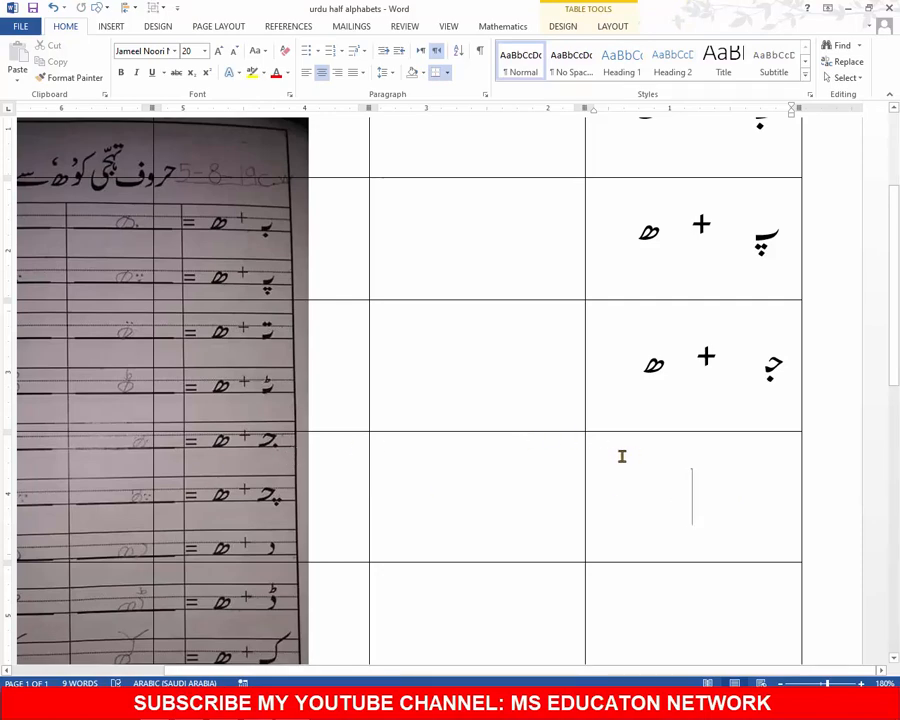
Duplicate the grouped ب + ھ of the first row and place the copy in the fourth row of the same column
scroll(621, 454, "down", 1, "ctrl")
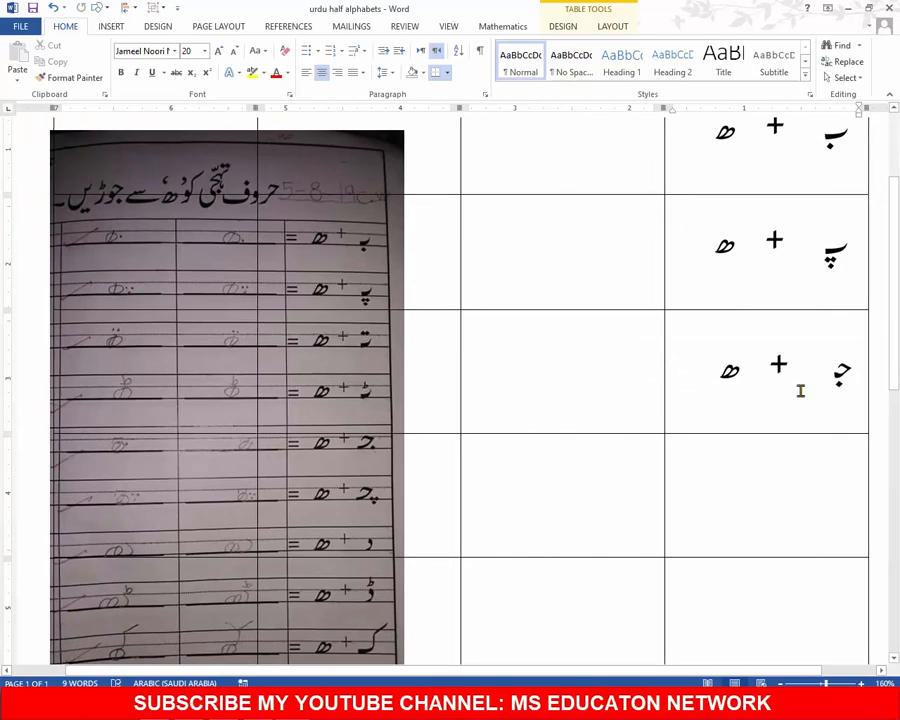
scroll(800, 391, "down", 1, "ctrl")
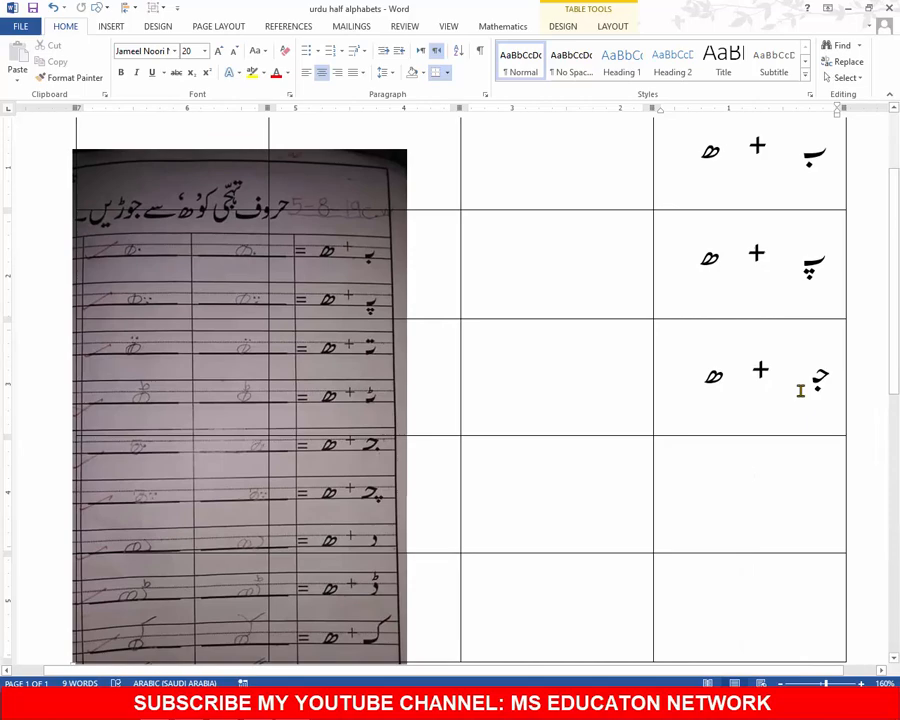
scroll(392, 502, "down", 2)
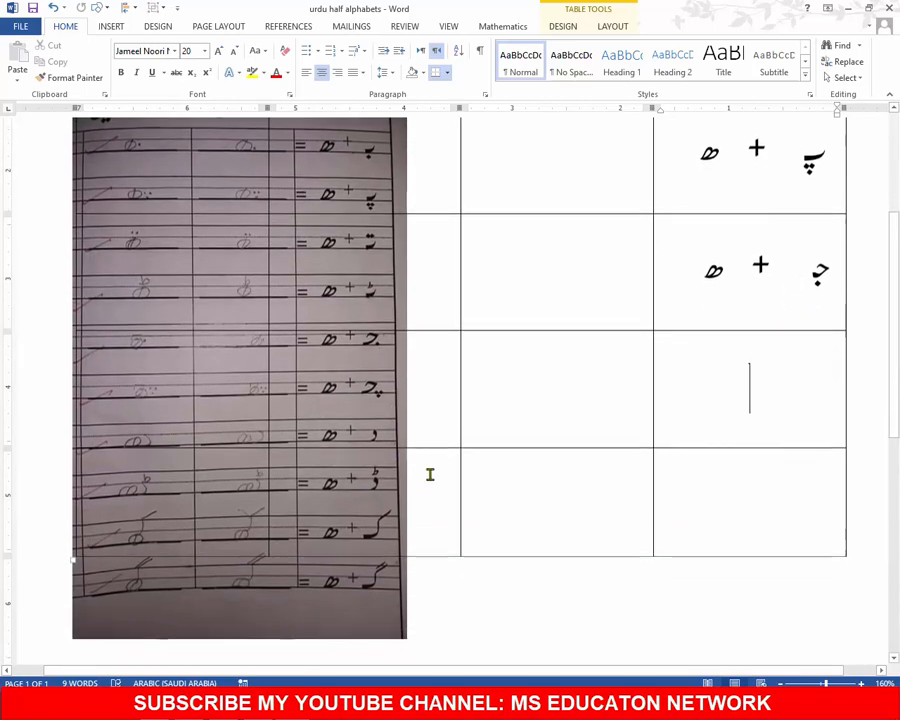
left_click(817, 271)
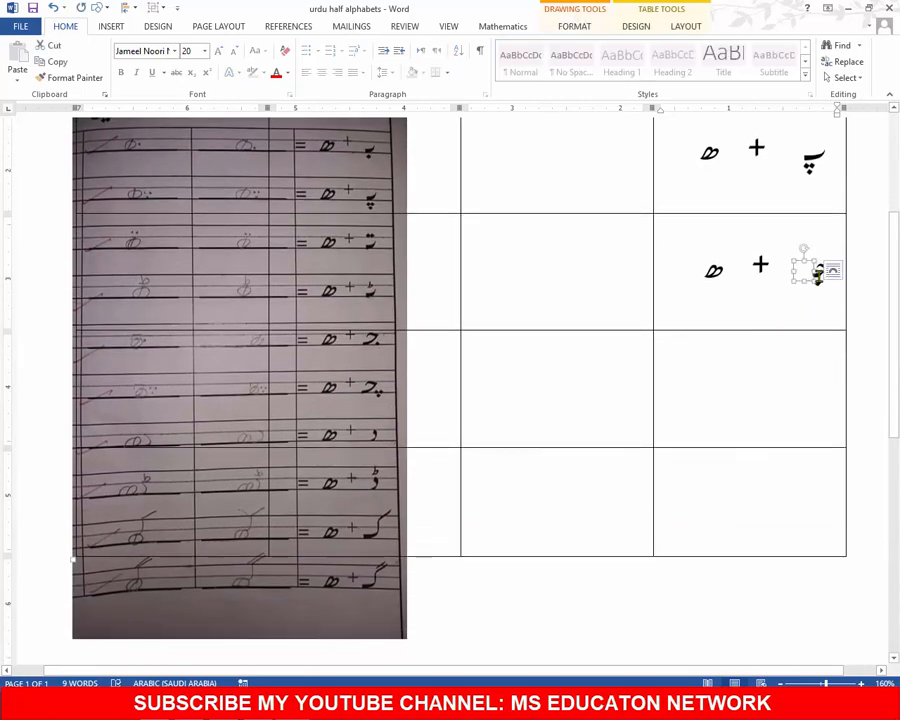
scroll(780, 350, "up", 4)
left_click(820, 310)
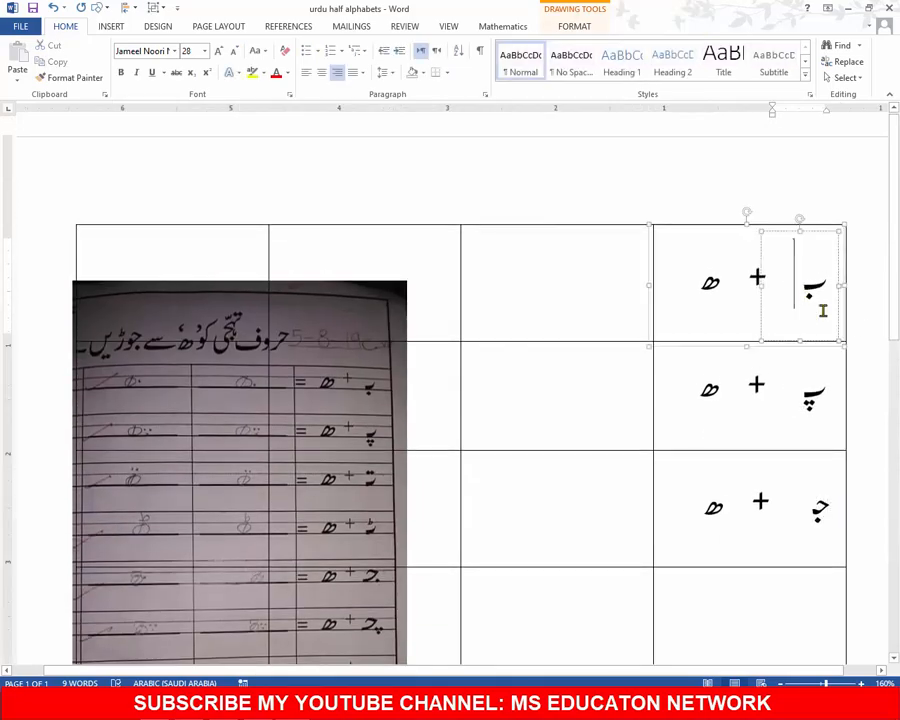
scroll(848, 322, "down", 3)
scroll(828, 258, "down", 2, "ctrl")
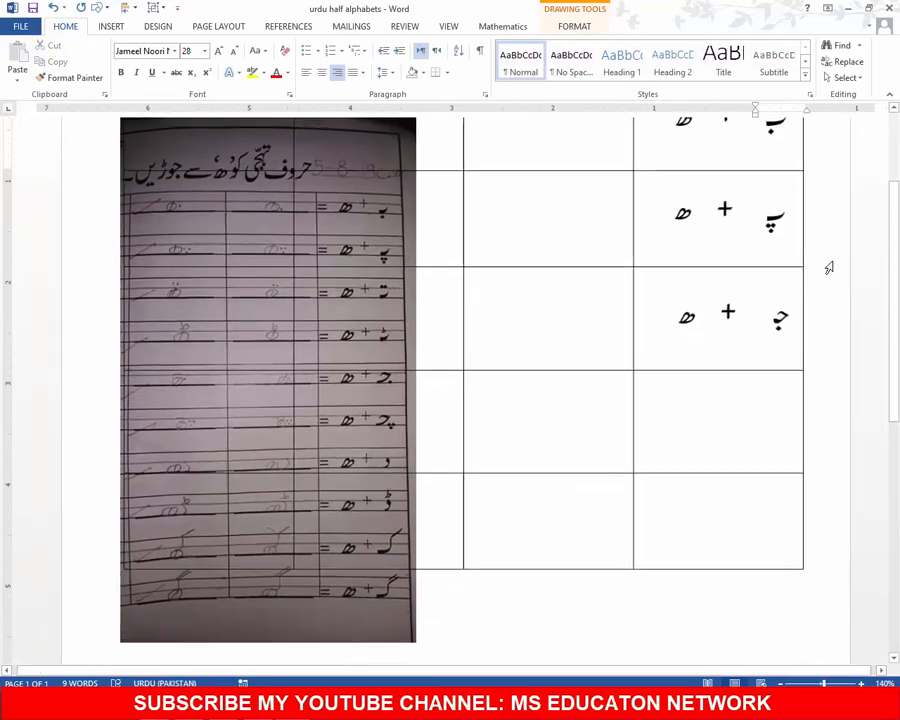
scroll(790, 260, "up", 1)
left_click(775, 221)
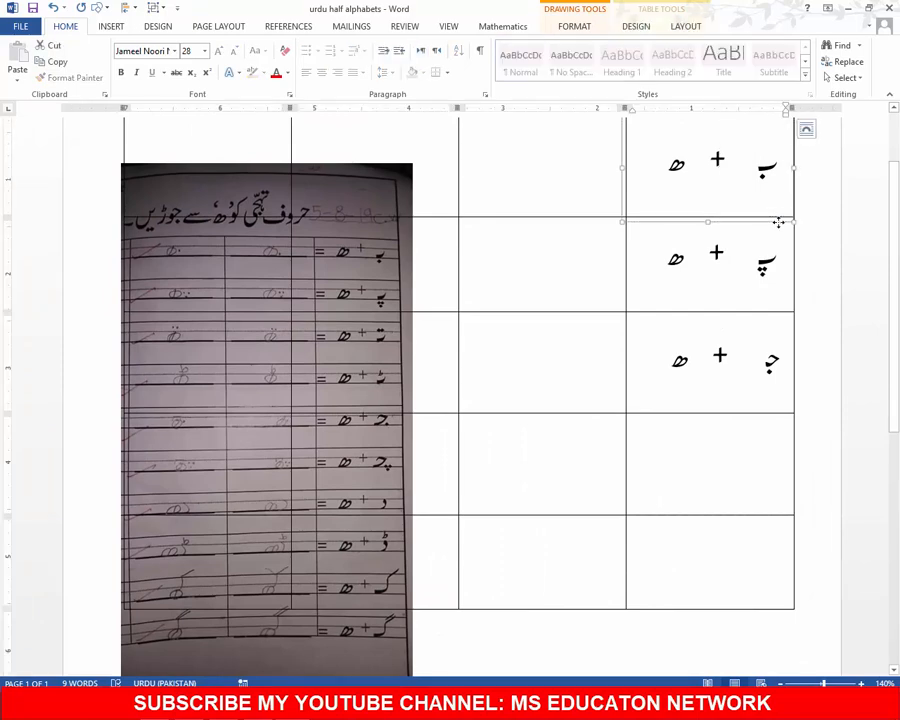
left_click_drag(750, 231, 747, 514)
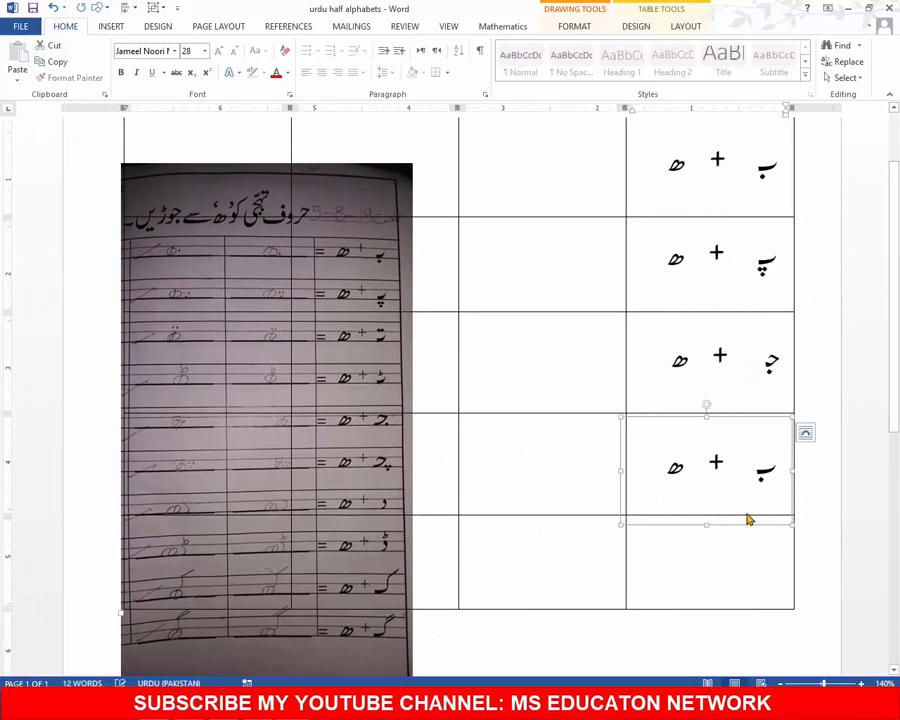
Replace the copied ب in the fourth row with چ and centre it in its text box
left_click(762, 475)
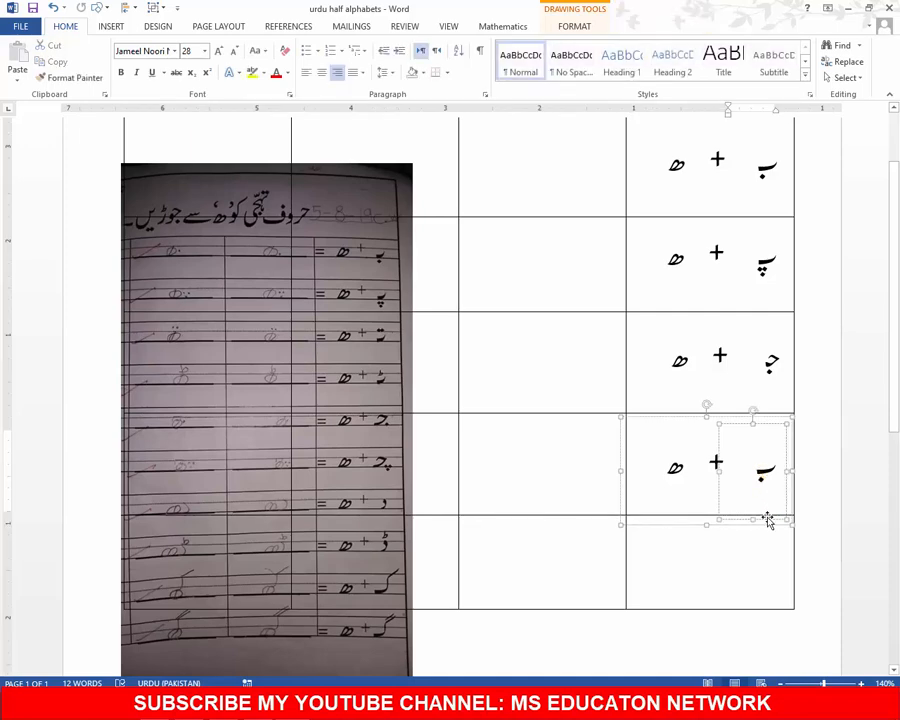
key("ctrl+e")
key("ctrl+r")
key("BackSpace")
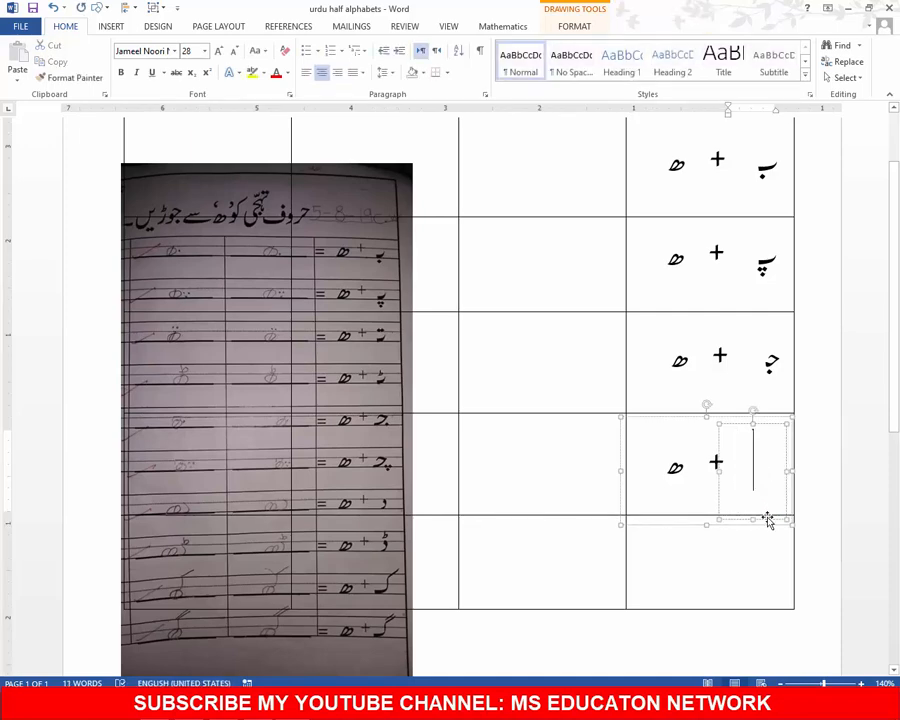
type("چ")
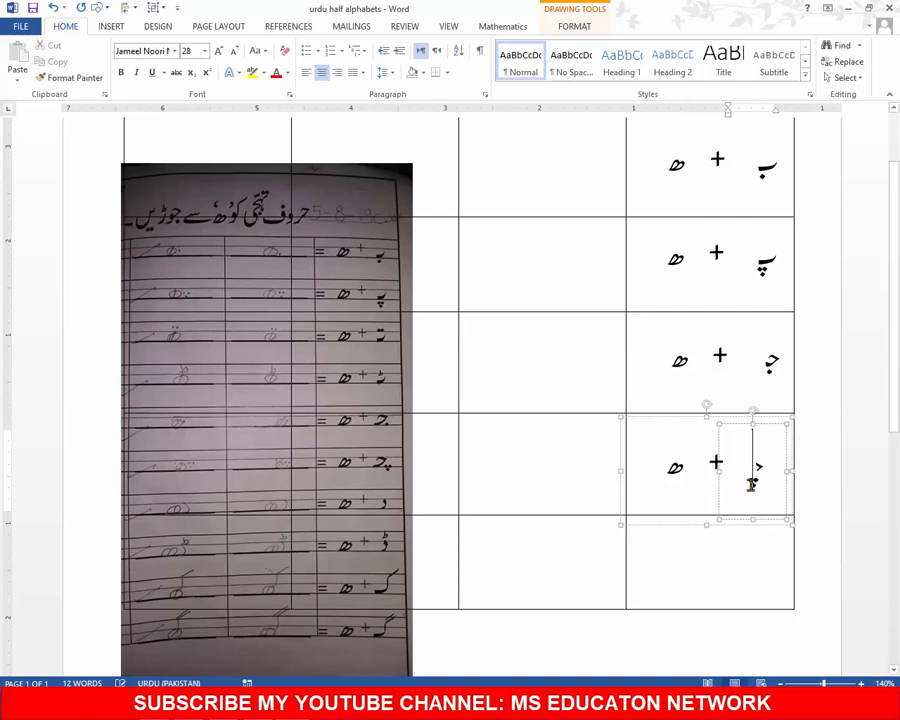
Ungroup the copied objects of چ + ھ in the fourth row
left_click(791, 510)
right_click(791, 510)
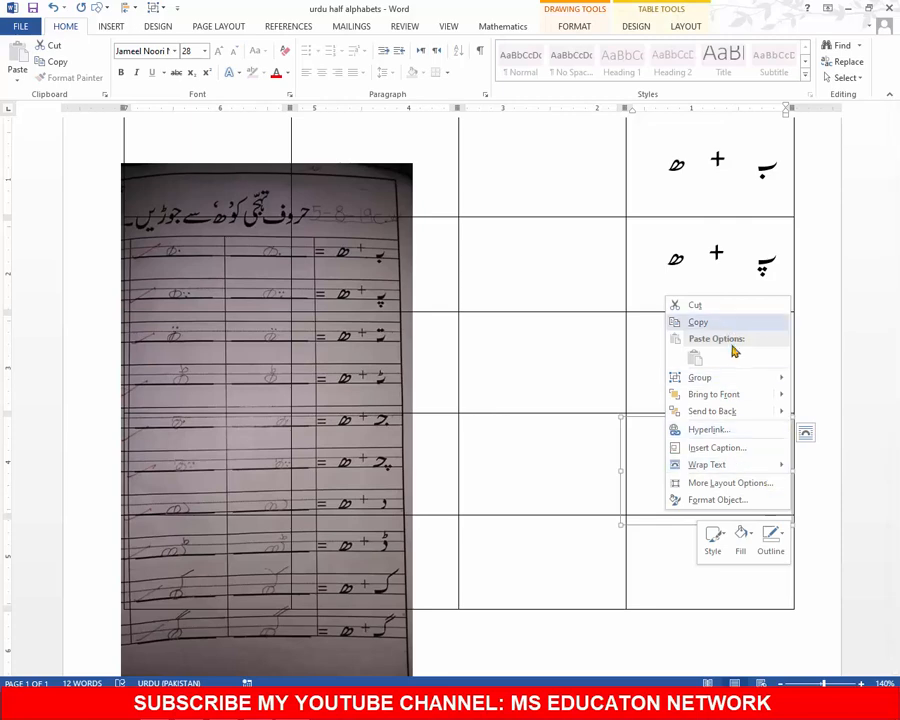
mouse_move(730, 379)
left_click(826, 400)
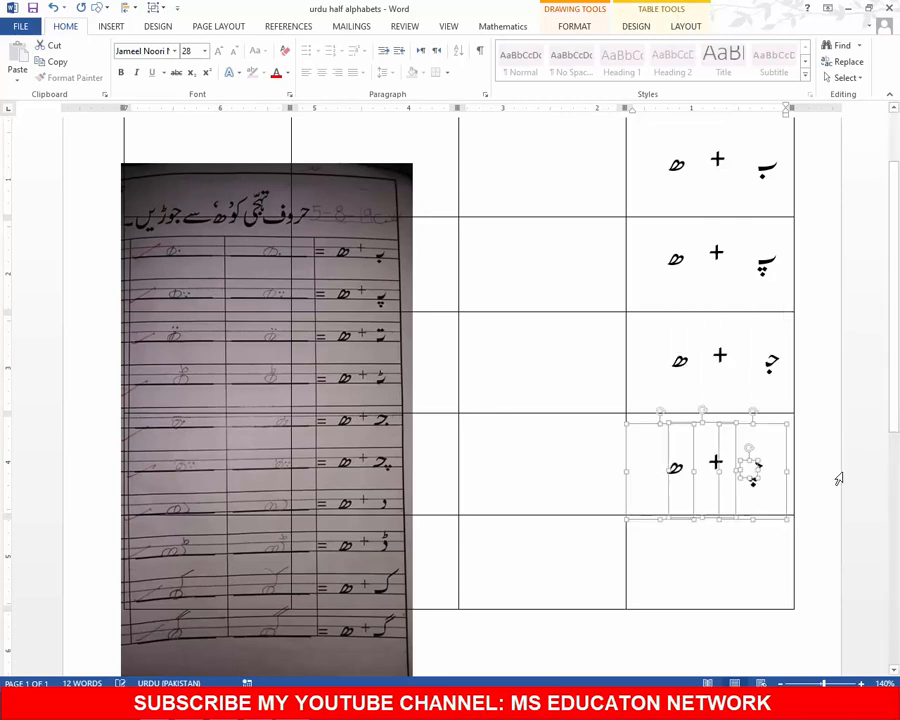
scroll(824, 474, "down", 3)
left_click(752, 390)
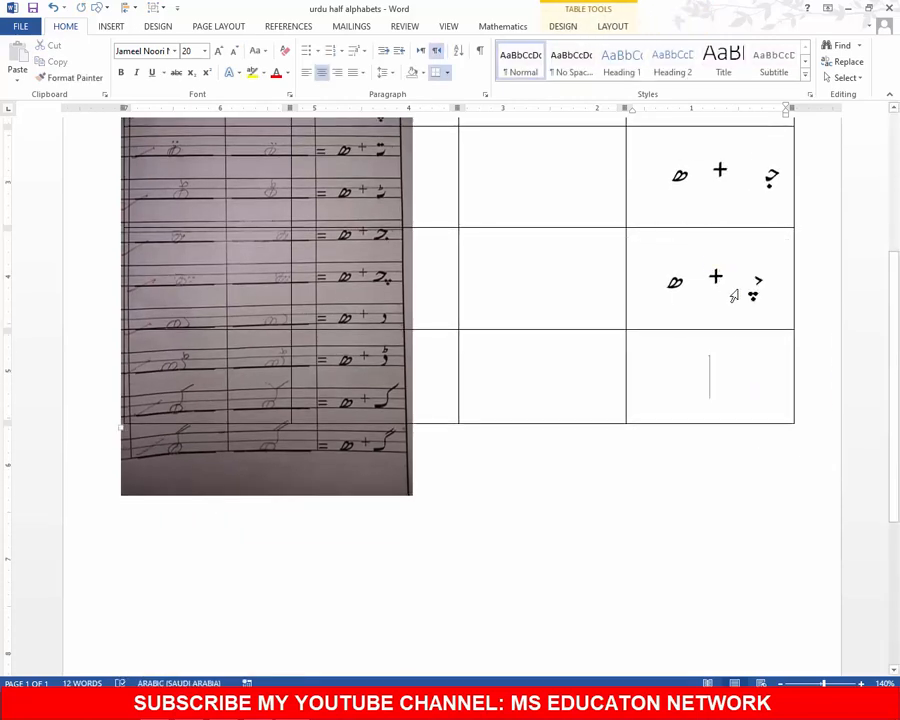
Move the white rectangle off چ in the fourth row and shift the letter's text box slightly away from the plus sign
left_click_drag(743, 285, 721, 322)
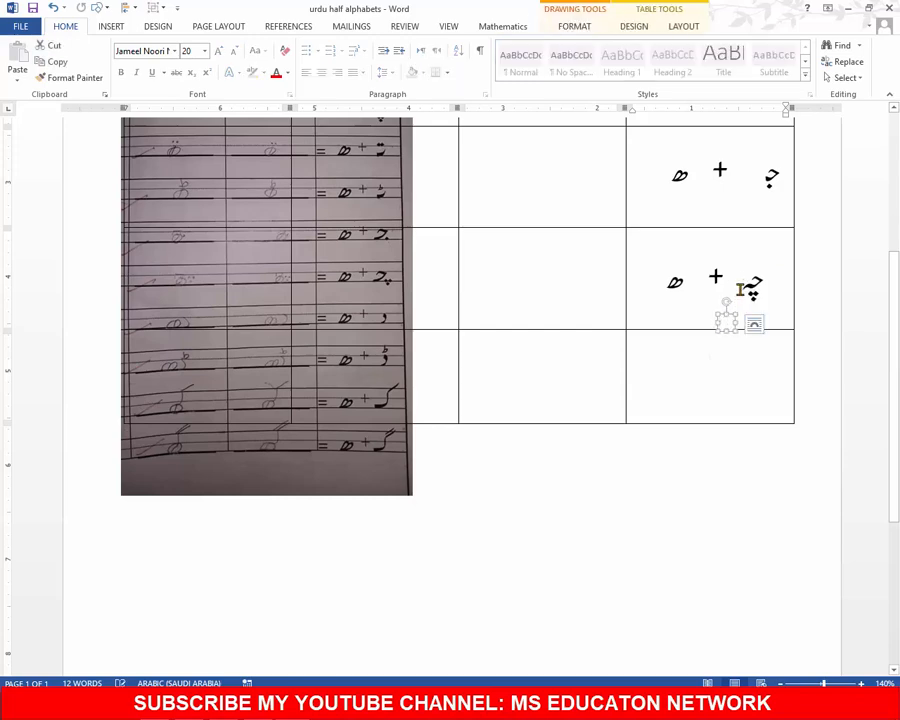
left_click(742, 288)
left_click_drag(788, 308, 795, 297)
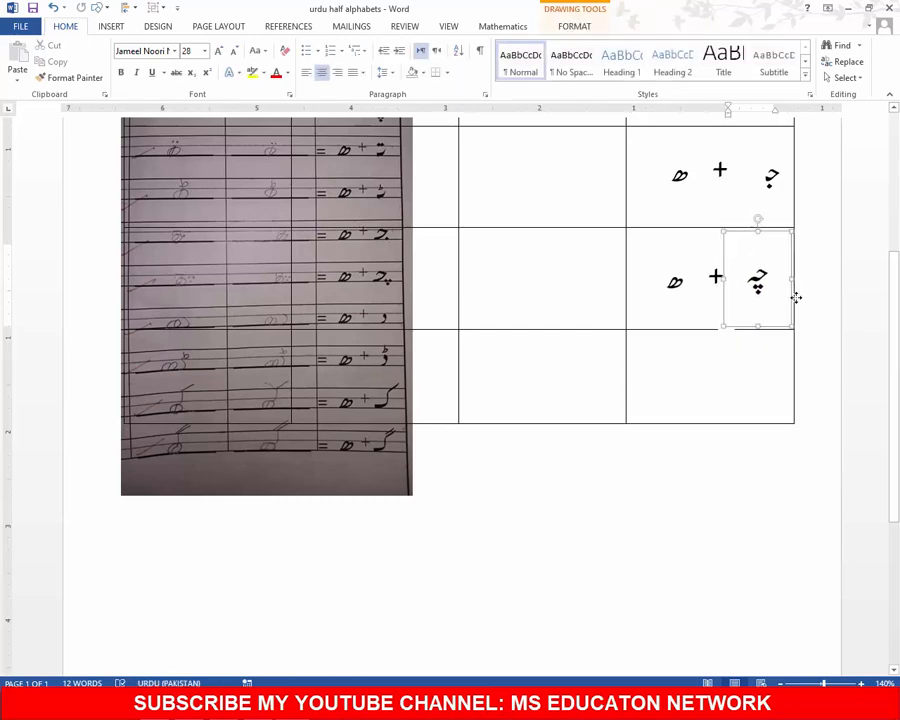
Place the white rectangle back over the tail of چ in the fourth row so only the half form shows
left_click(741, 373)
left_click(725, 322)
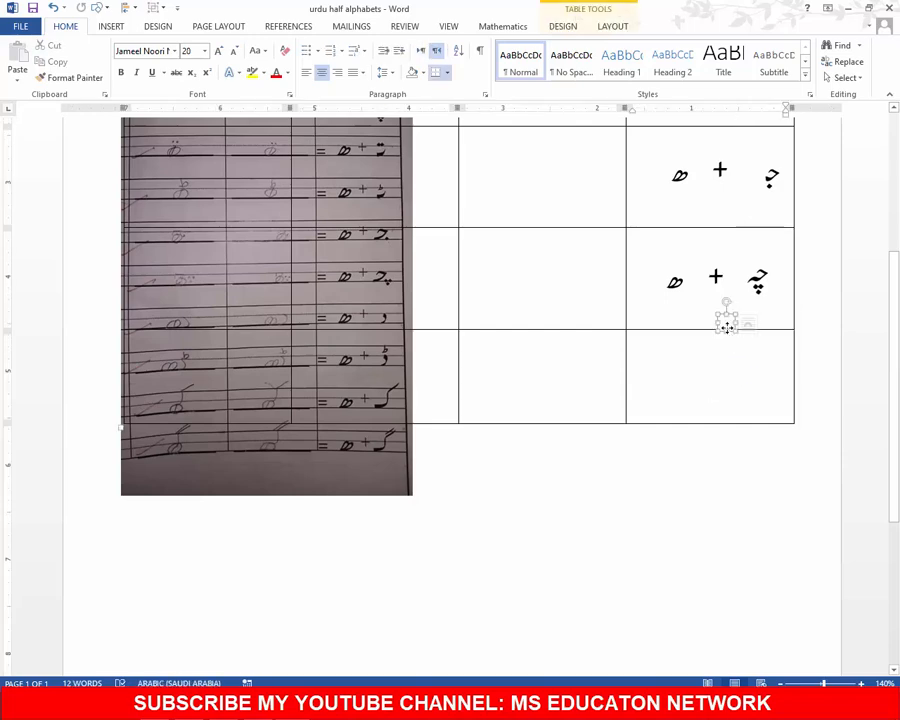
left_click_drag(726, 322, 745, 276)
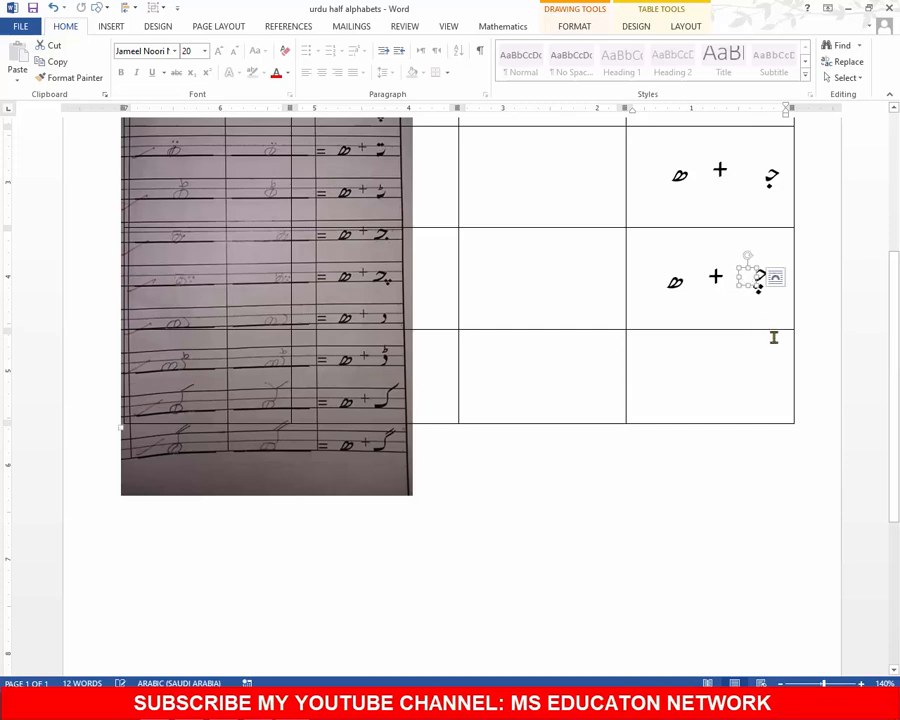
left_click(790, 378)
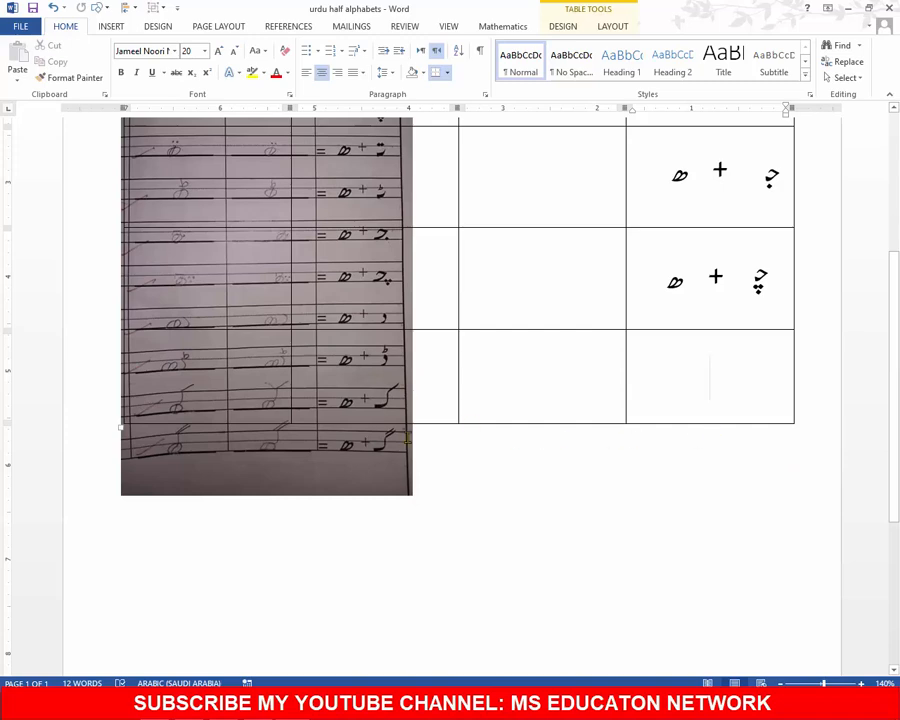
Move the reference worksheet photo up so that its top edge meets the top of the table
scroll(408, 438, "down", 5, "ctrl")
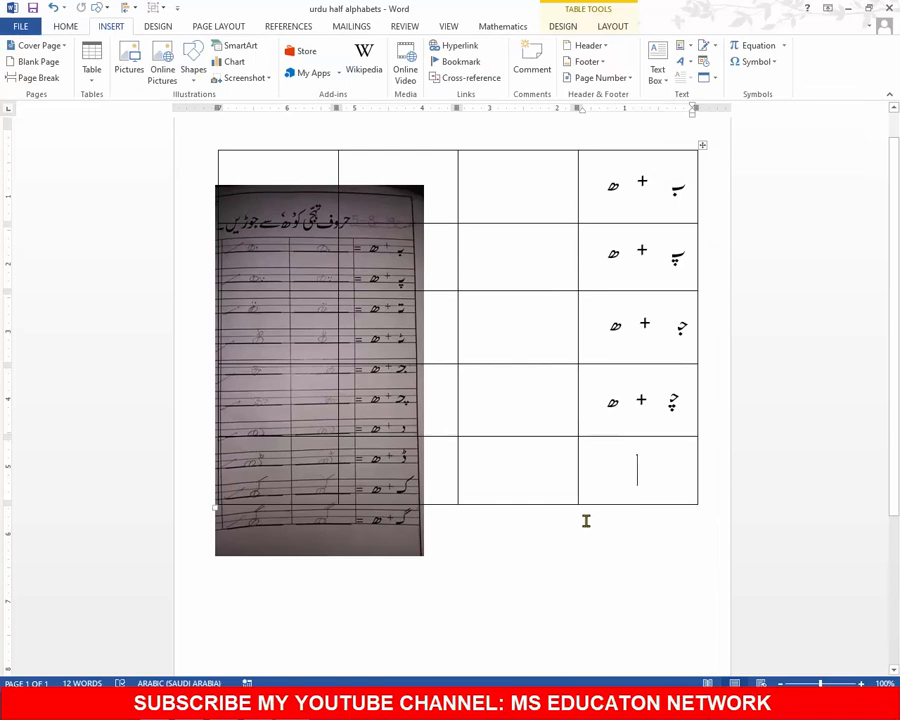
left_click(364, 390)
left_click(363, 395)
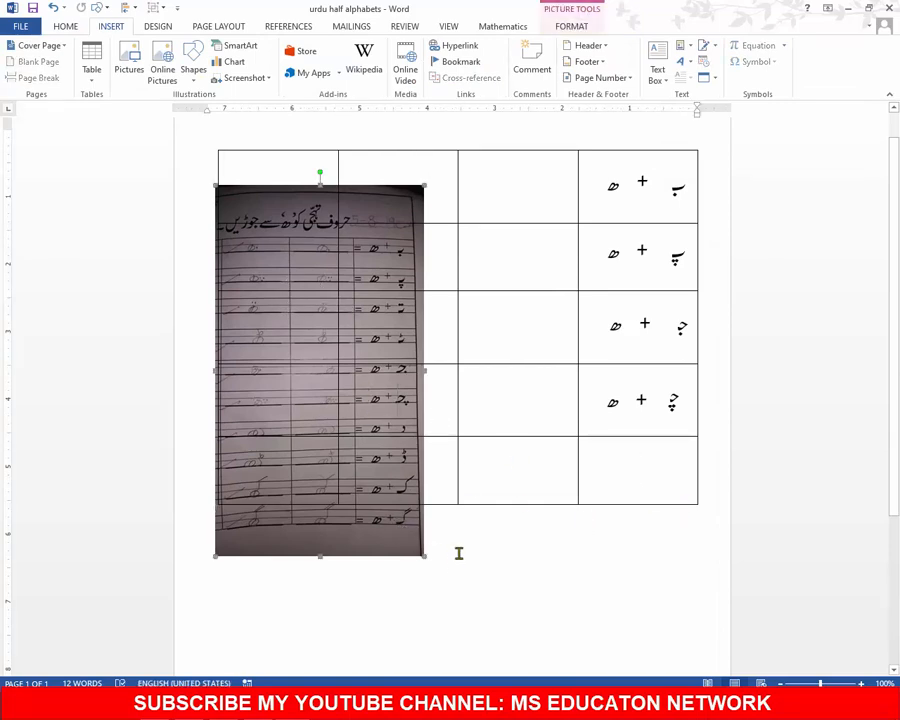
left_click_drag(372, 513, 372, 481)
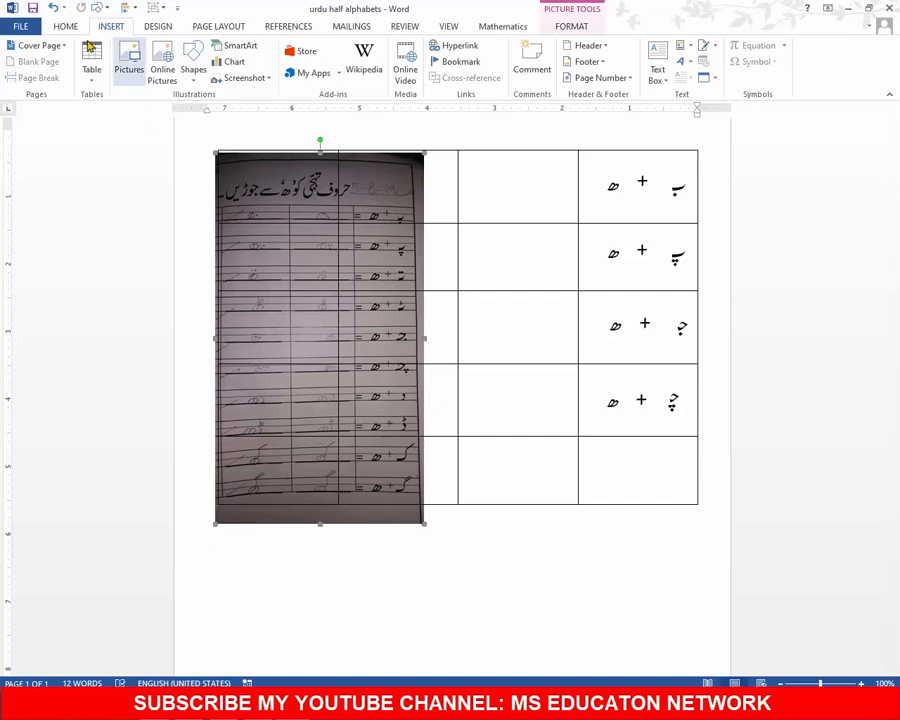
Draw a straight horizontal line about 4.78" long in the blank area below the table
left_click(194, 68)
left_click(202, 113)
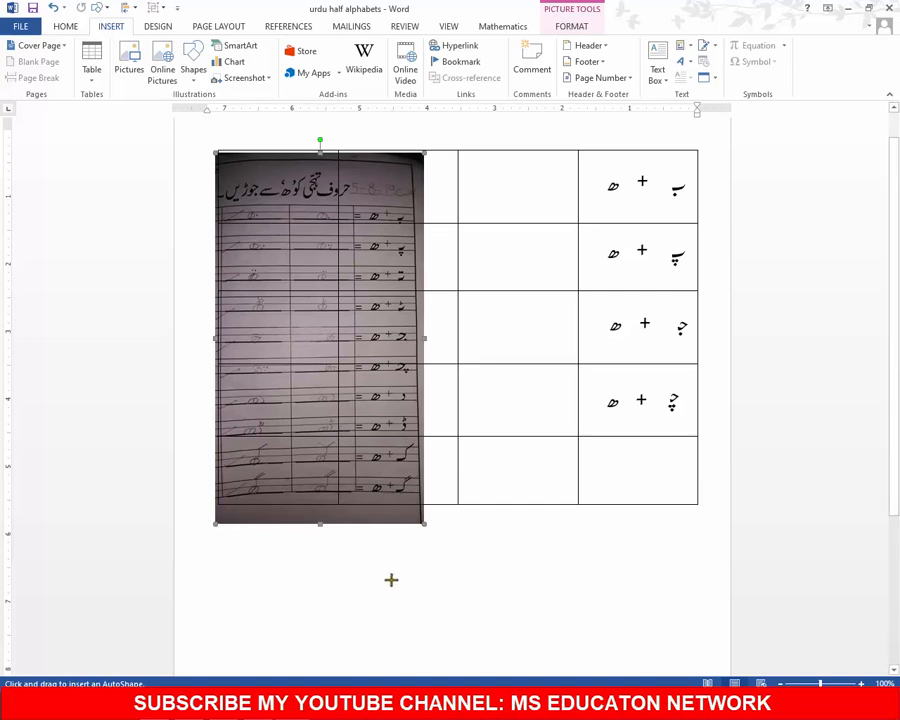
left_click_drag(310, 560, 632, 598)
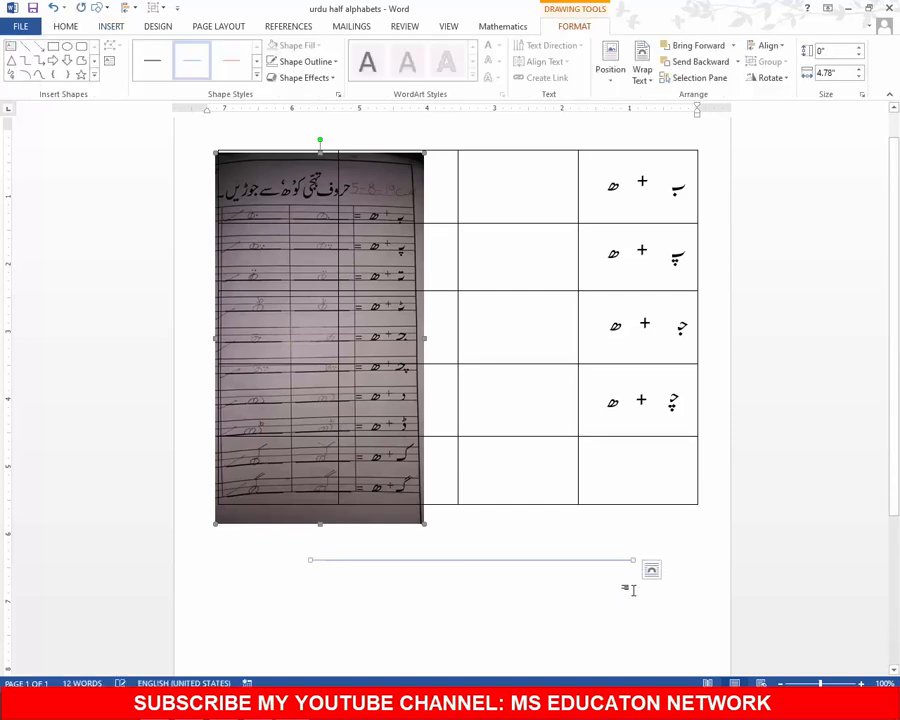
Set the new line's outline weight to 1 pt and open its outline options again
left_click(309, 63)
mouse_move(333, 233)
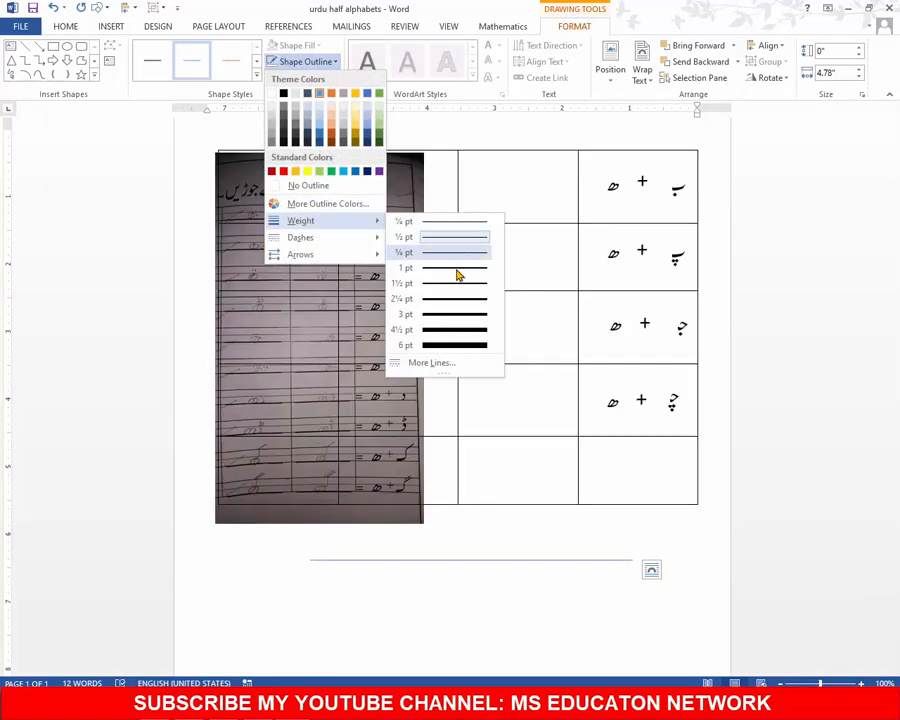
left_click(456, 272)
left_click(324, 64)
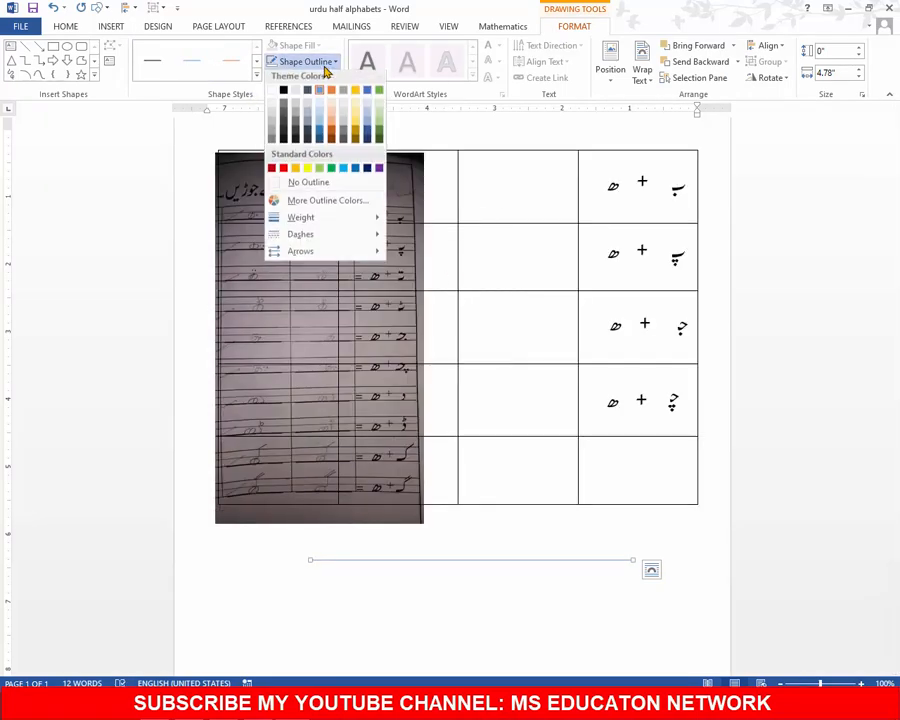